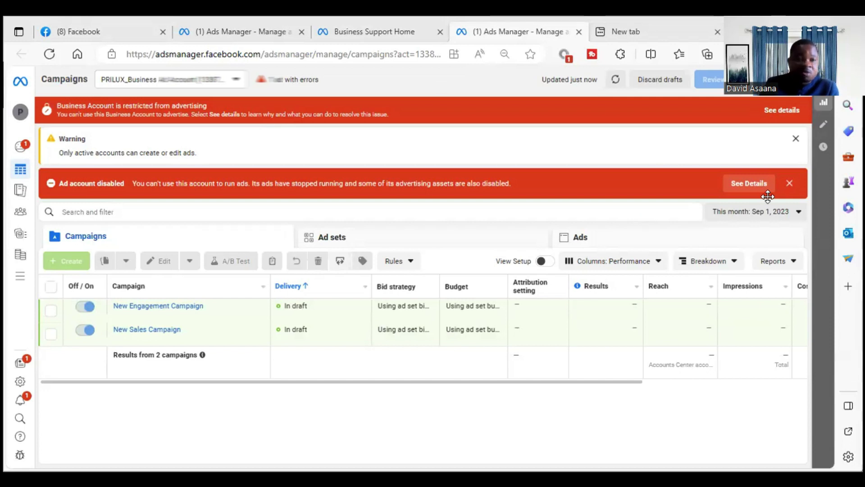
Step: Open Ads Manager from the Facebook sidebar in a new browser tab
left_click(122, 30)
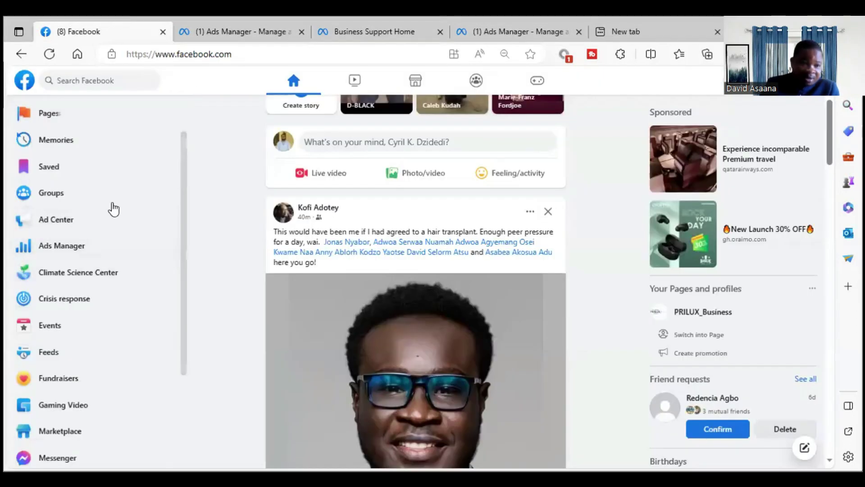
scroll(86, 303, "up", 2)
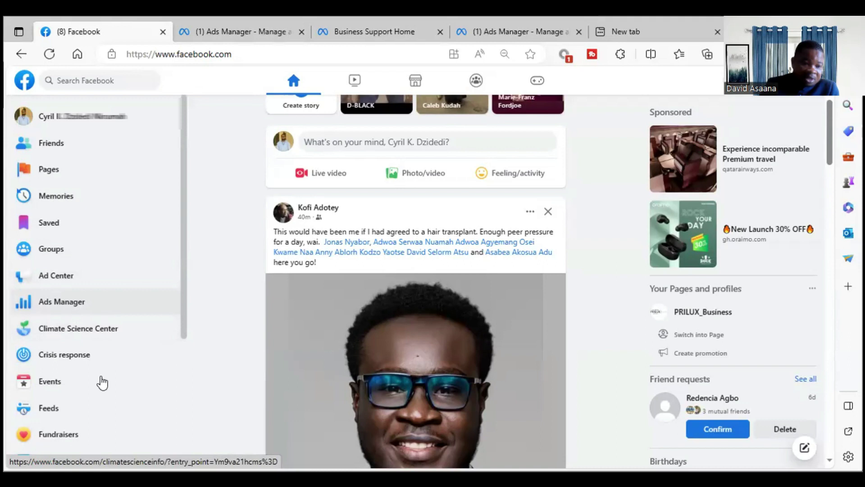
right_click(94, 297)
left_click(154, 75)
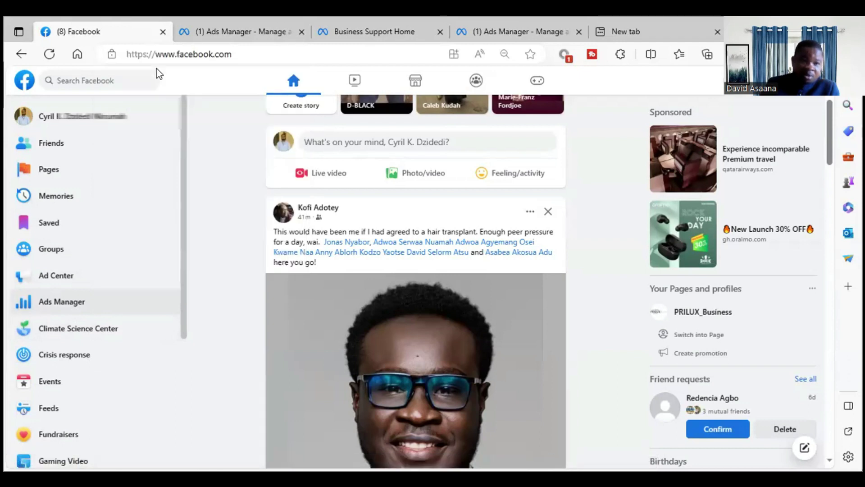
left_click(200, 27)
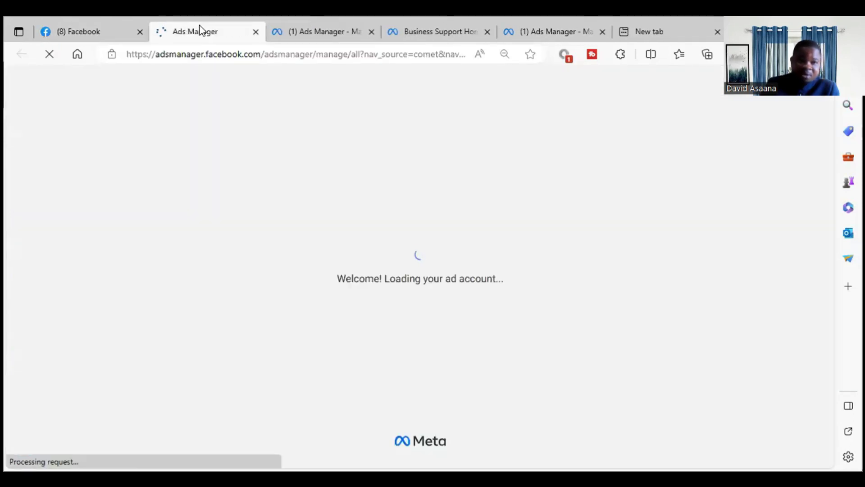
Step: Return to the restricted ad account's campaigns page in the original Ads Manager tab
left_click(535, 31)
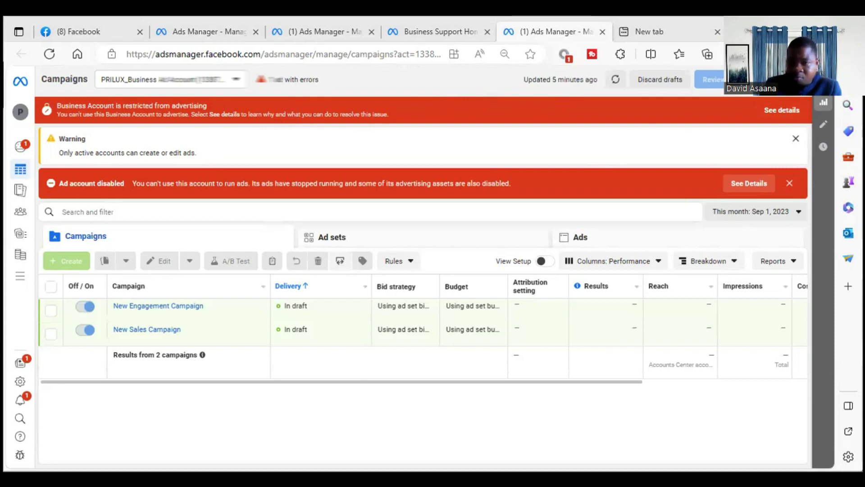
right_click(784, 117)
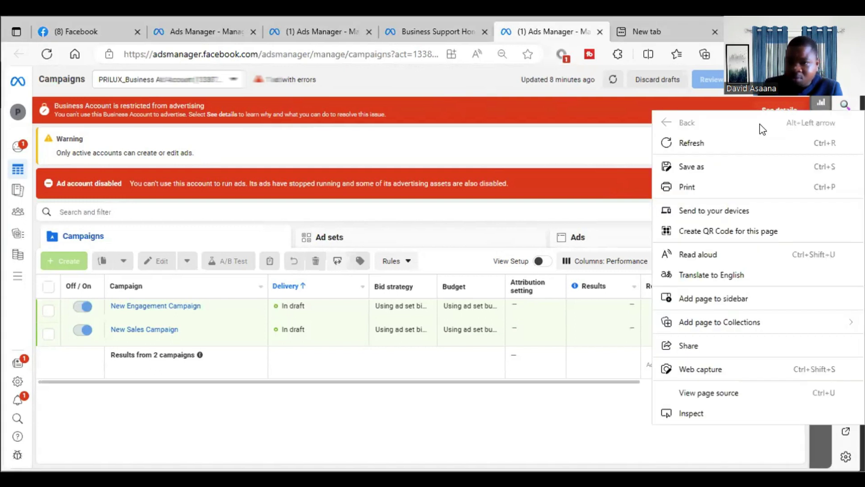
key("Escape")
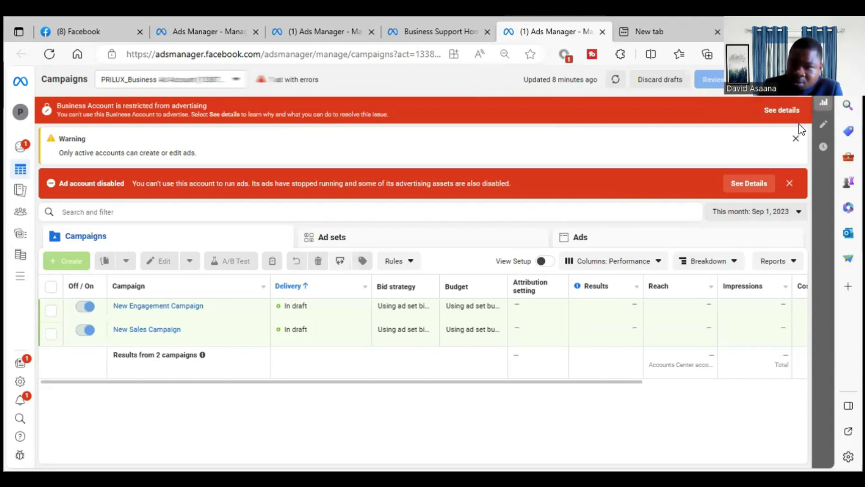
Step: Open the restriction banner's details and request a review of the business account
left_click(781, 110)
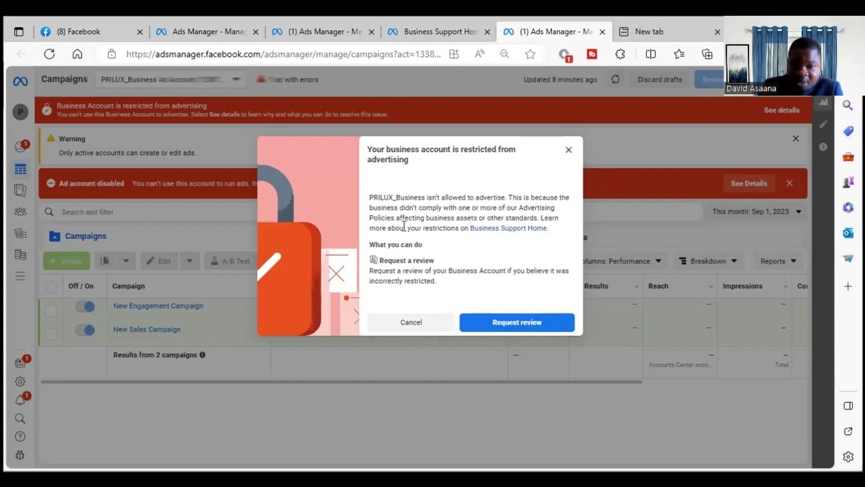
left_click(532, 328)
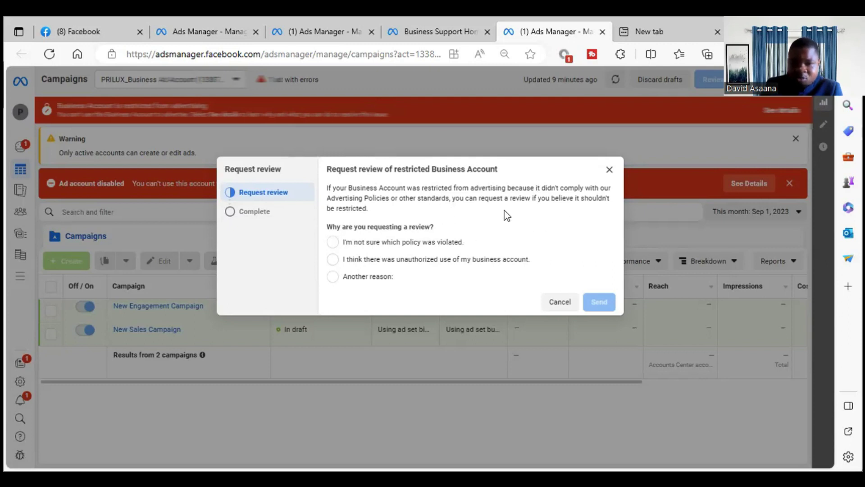
Step: Go to Facebook Settings through the profile menu's Settings & privacy options
left_click(72, 32)
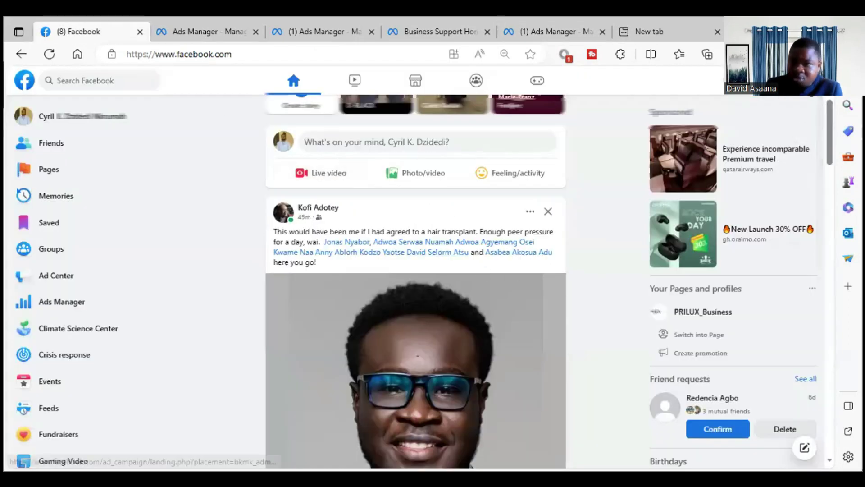
left_click(810, 80)
left_click(597, 118)
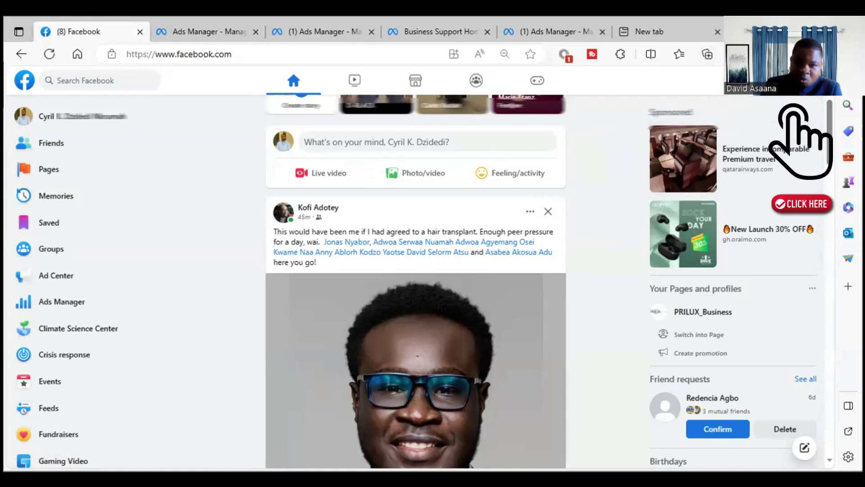
left_click(807, 80)
left_click(739, 183)
left_click(742, 140)
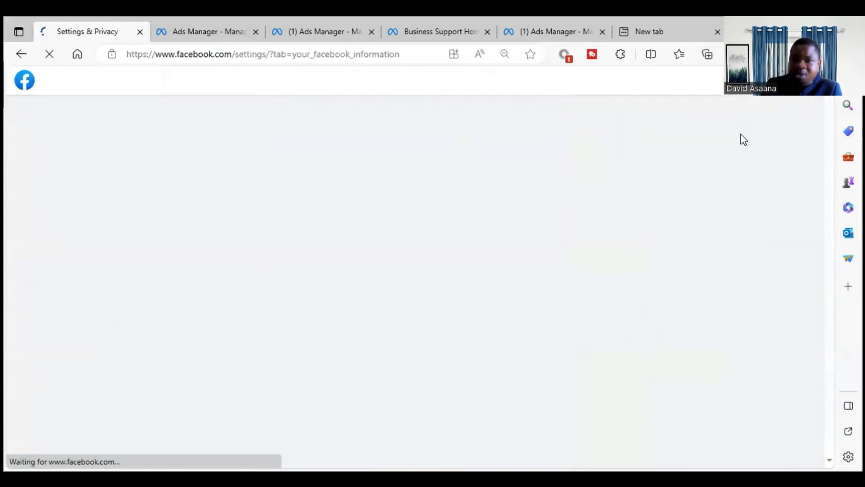
Step: Dismiss the Accounts Center notice and check the profile's name under Personal details
left_click(498, 374)
left_click(52, 199)
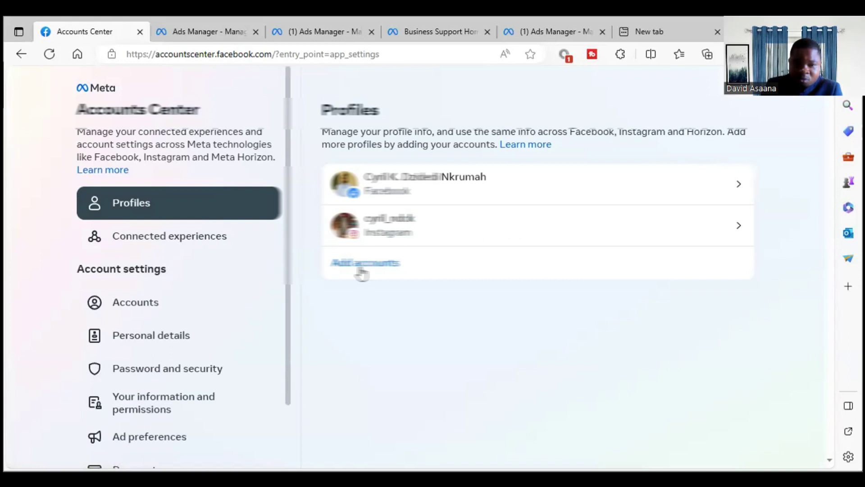
left_click(351, 179)
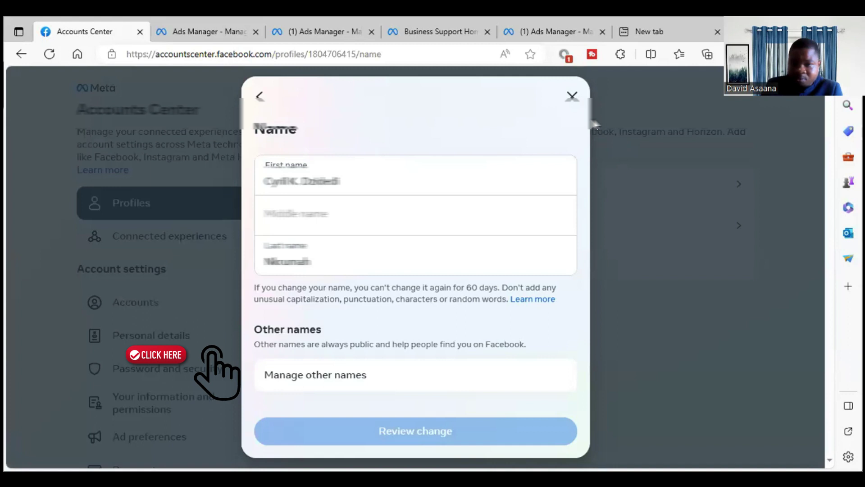
left_click(572, 97)
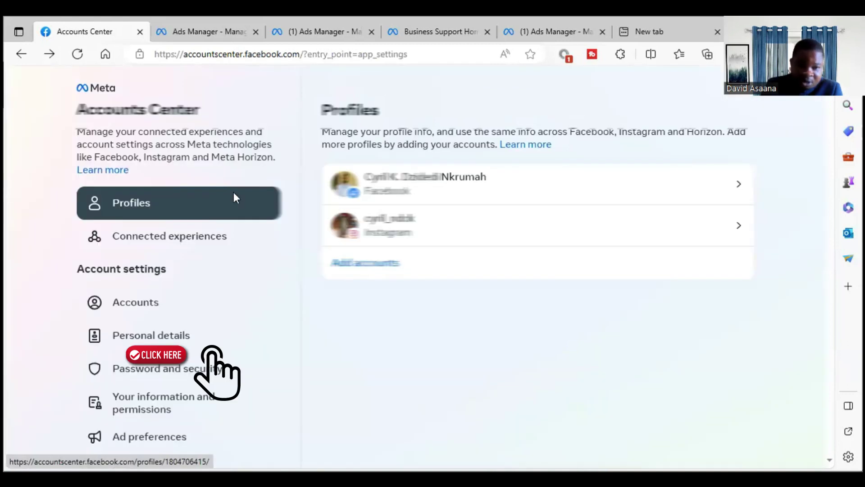
Step: Confirm the birthday update under Personal details, then go back to Settings
left_click(185, 337)
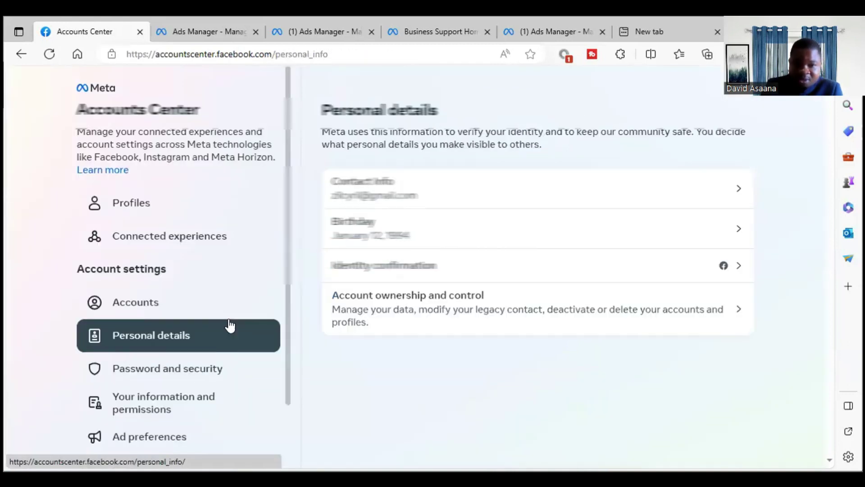
left_click(402, 246)
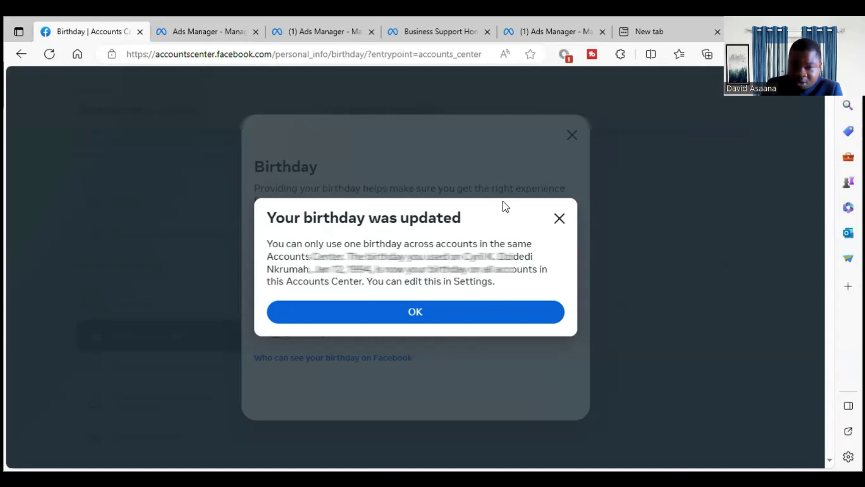
left_click(559, 218)
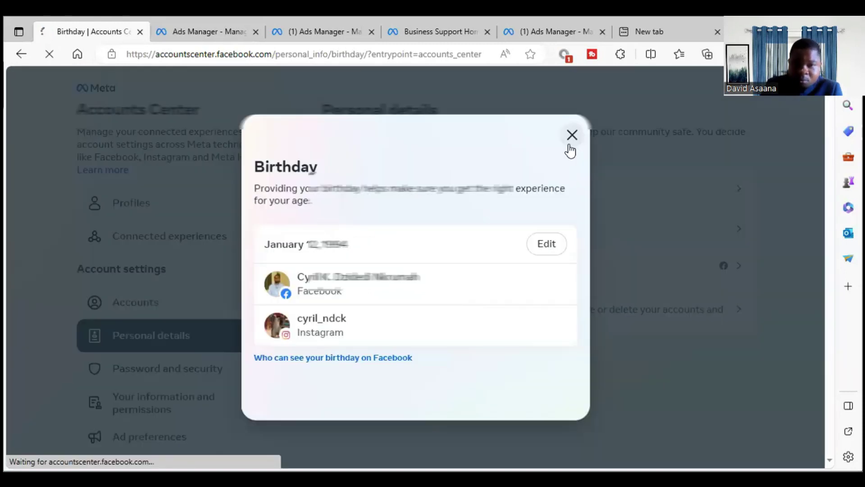
left_click(571, 138)
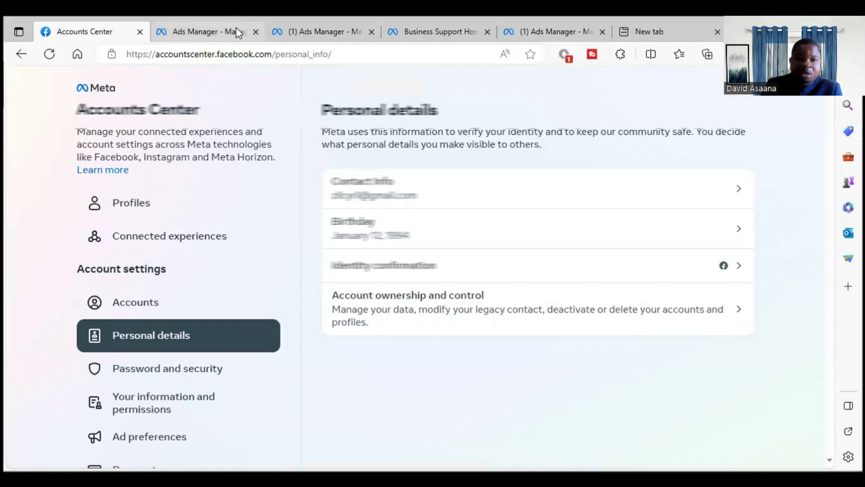
left_click(21, 54)
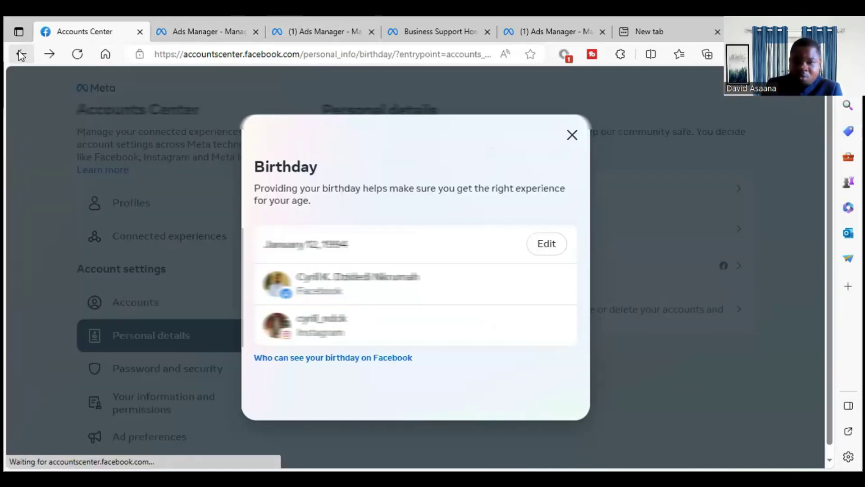
left_click(572, 135)
left_click(26, 56)
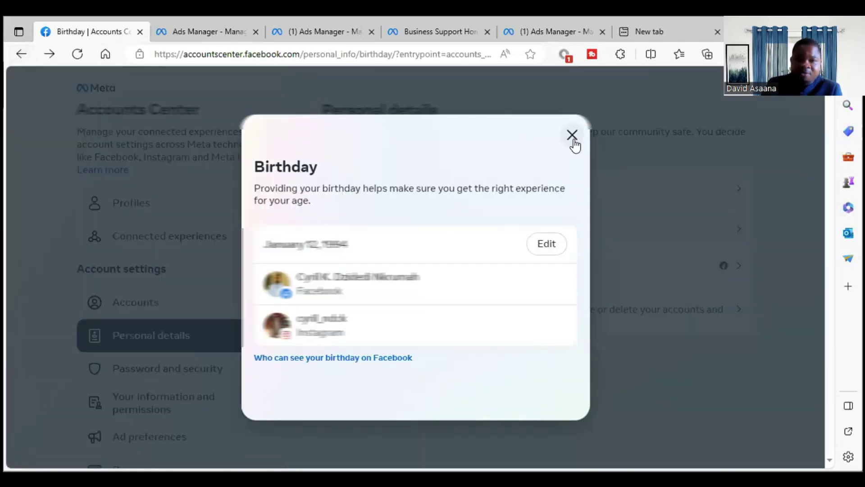
left_click(572, 136)
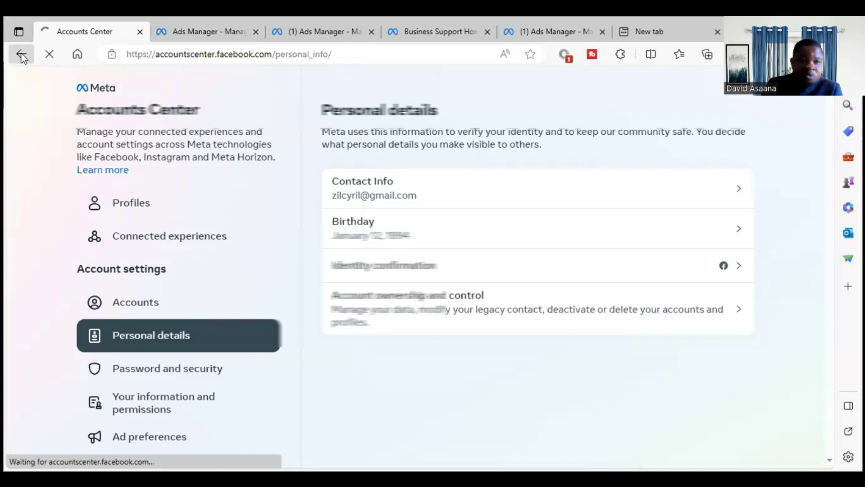
left_click(21, 56)
Step: Check the profile's About > Contact and basic info, then switch back to the Ads Manager tab
left_click(283, 89)
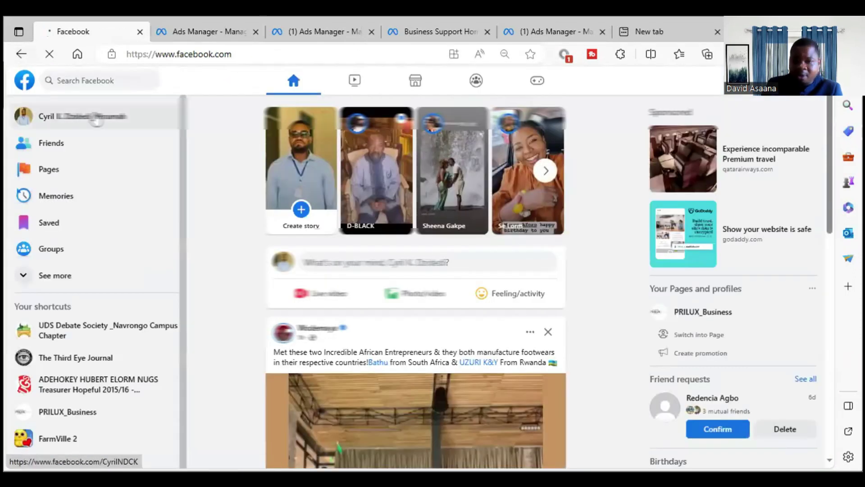
left_click(104, 116)
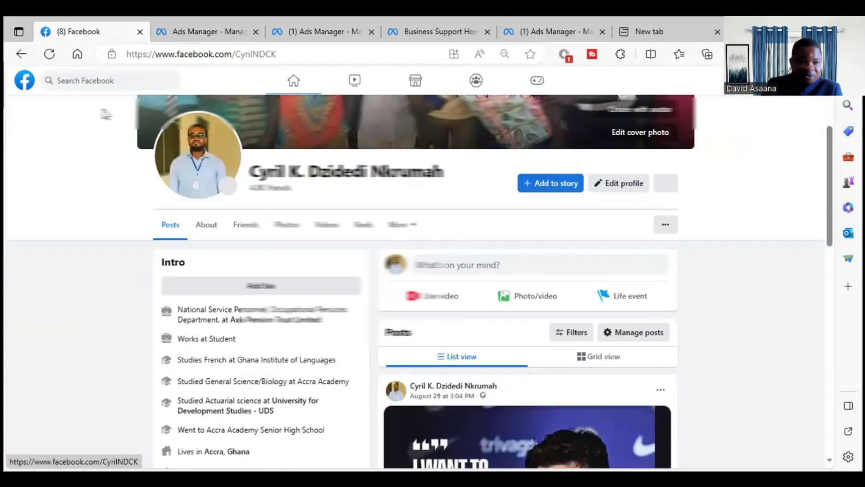
left_click(204, 225)
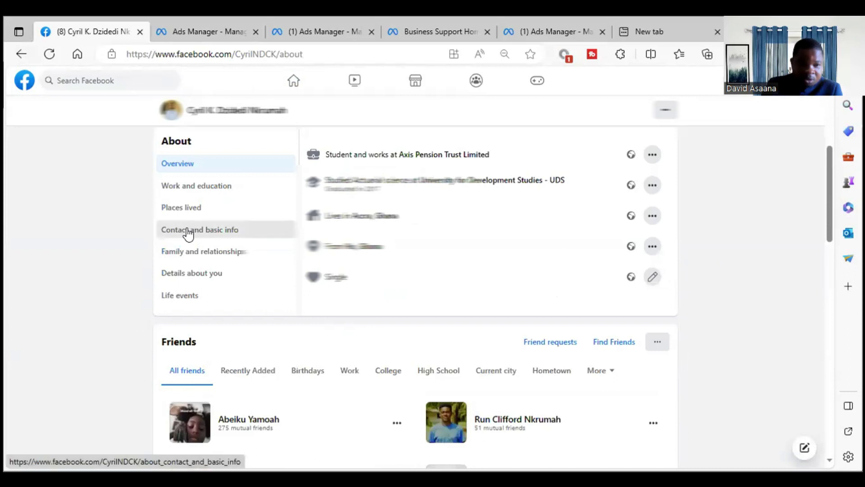
left_click(189, 234)
scroll(436, 279, "down", 4)
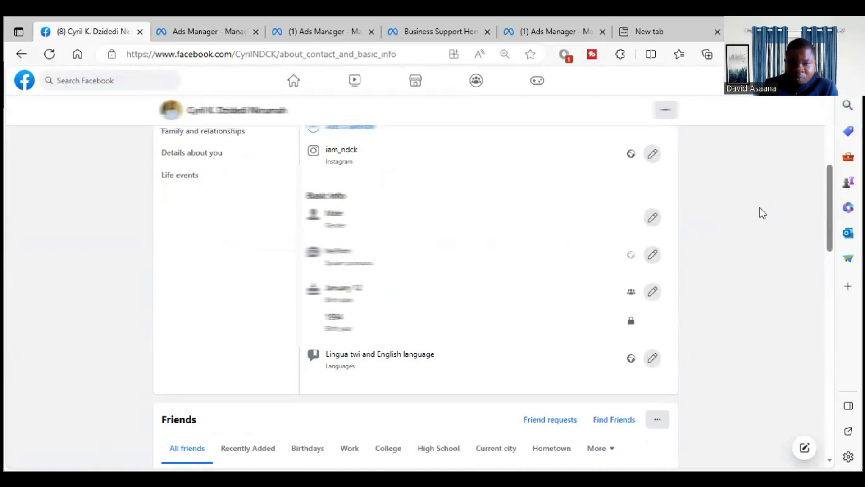
left_click(205, 32)
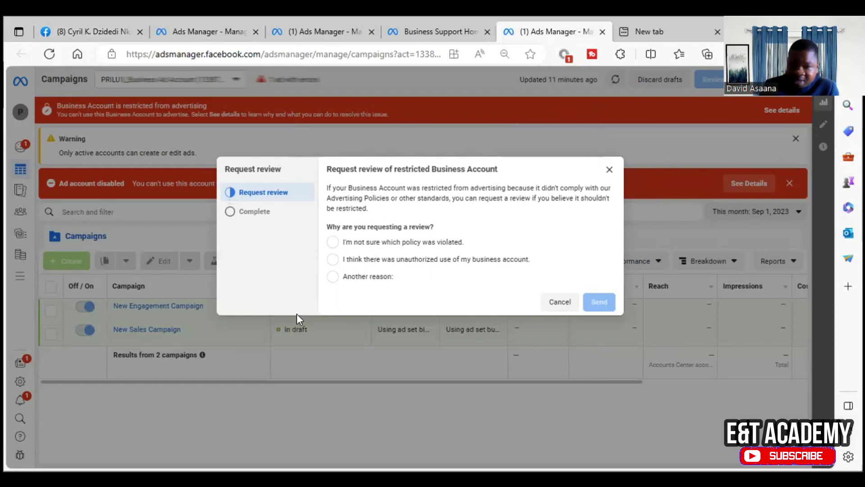
Step: Choose Another reason and paste the prepared appeal into the explanation box
left_click(332, 276)
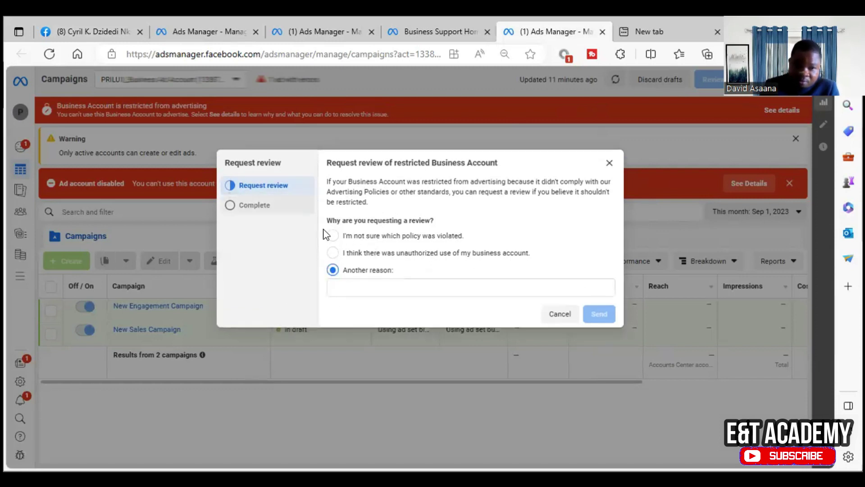
left_click(402, 287)
right_click(403, 287)
left_click(449, 158)
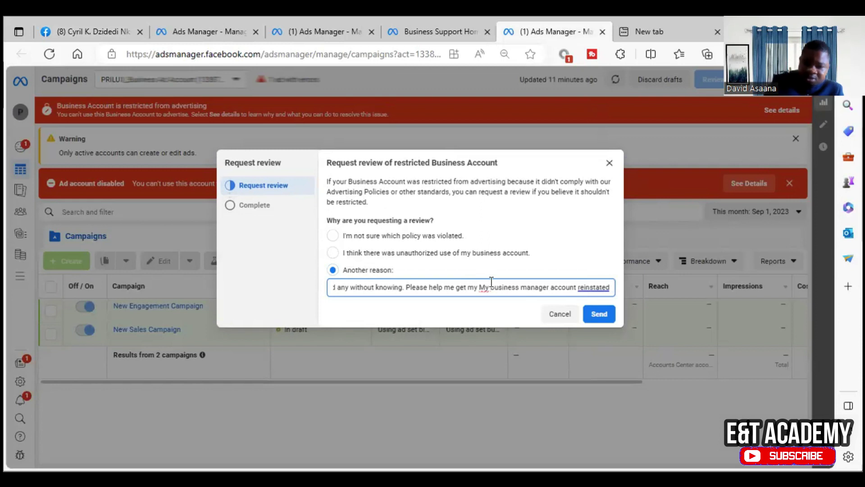
Step: Finish the appeal text, stating no Facebook policies or community guidelines were violated
key("Left")
key("Left")
key("Left")
key("Left")
key("Left")
key("Left")
key("Left")
key("Left")
key("Left")
key("Left")
key("Left")
key("Left")
key("Left")
key("Left")
key("Left")
key("Left")
key("Left")
key("Left")
key("Left")
key("Left")
key("Left")
key("Left")
key("Left")
key("Left")
key("Left")
key("Left")
key("Left")
key("Left")
key("Left")
key("Left")
key("Left")
key("Left")
key("Left")
key("Left")
key("Left")
key("Left")
key("Left")
key("Left")
key("Left")
key("Left")
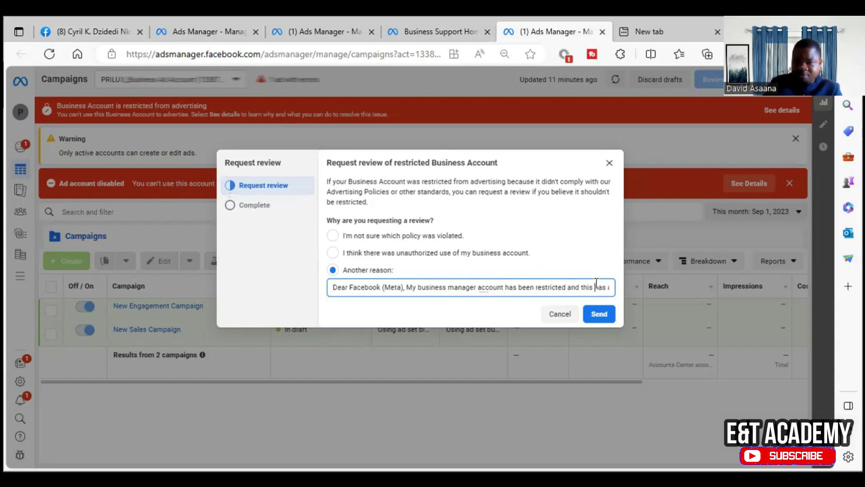
key("Right")
key("Right")
key("Right")
key("Right")
key("Right")
key("Right")
key("Right")
key("Right")
key("Right")
key("Right")
key("Right")
key("Right")
key("Right")
key("Right")
key("Right")
key("Right")
key("Right")
key("Right")
key("Right")
key("Right")
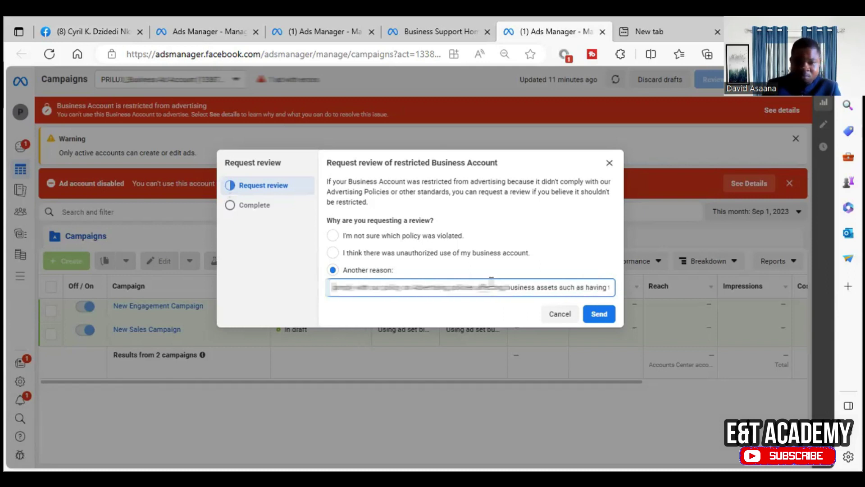
key("Right")
key("Right")
key("Right")
key("Right")
key("Right")
key("Right")
key("Right")
key("Right")
key("Right")
key("Right")
key("Right")
key("Right")
key("Right")
key("Right")
key("Right")
key("Right")
key("Right")
key("Right")
key("Right")
key("Right")
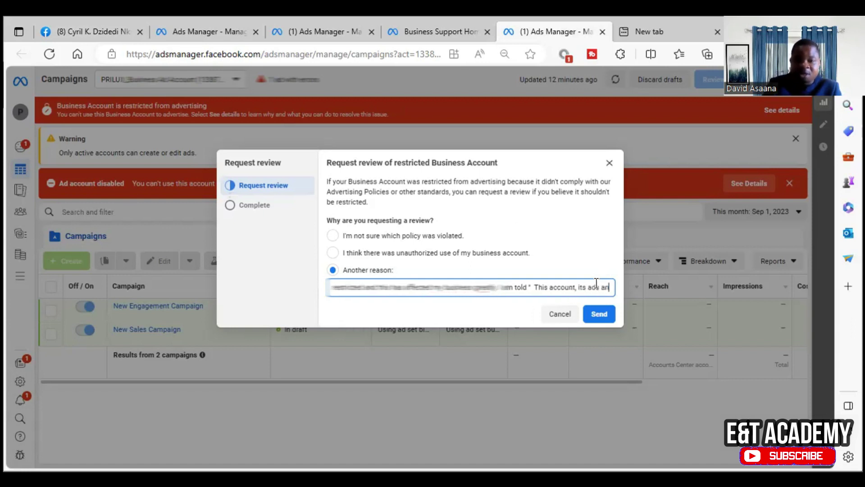
key("Right")
key("Right")
key("Right")
key("Right")
key("Right")
key("Right")
key("Right")
key("Right")
key("Right")
key("Right")
key("Right")
key("Right")
key("Right")
key("Right")
key("Right")
key("Right")
key("Right")
key("Right")
key("Right")
key("Right")
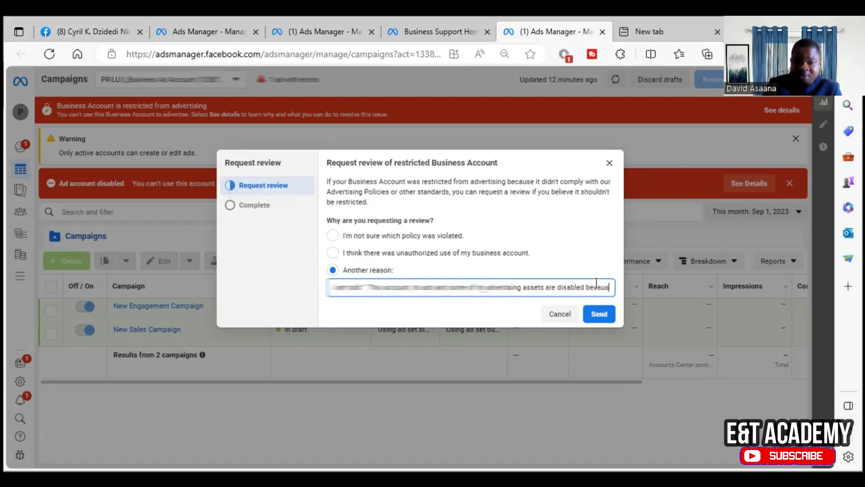
key("Right")
key("Right")
key("Right")
key("Right")
key("Right")
key("Right")
key("Right")
key("Right")
key("Right")
key("Right")
key("Right")
key("Right")
key("Right")
key("Right")
key("Right")
key("Right")
key("Right")
key("Right")
key("Right")
key("Right")
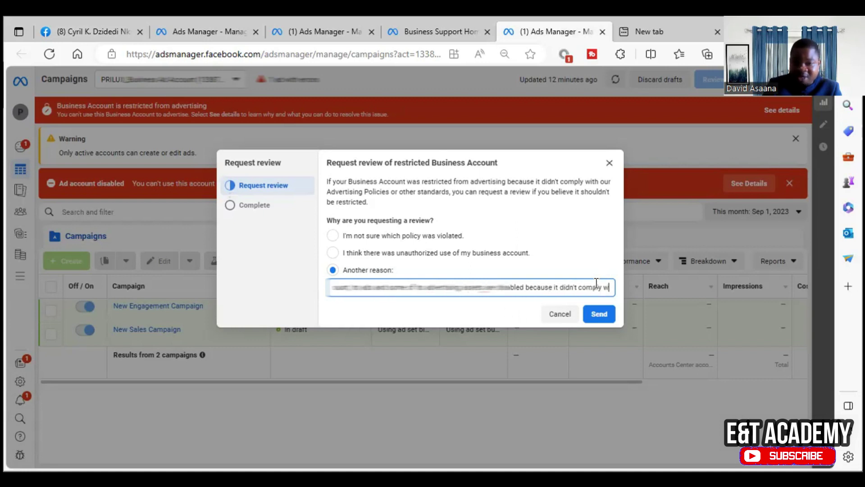
key("Right")
key("Right")
key("Right")
key("Right")
key("Right")
key("Right")
key("Right")
key("Right")
key("Right")
key("Right")
key("Right")
key("Right")
key("Right")
key("Right")
key("Right")
key("Right")
key("Right")
key("Right")
key("Right")
key("Right")
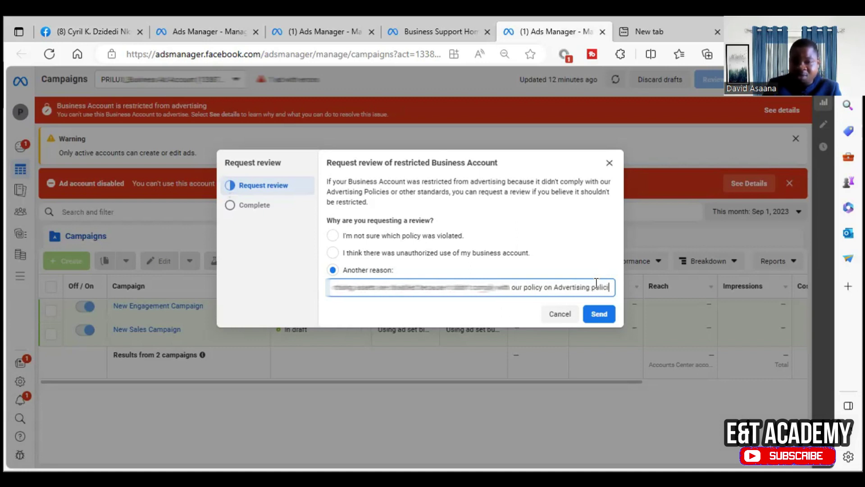
key("Right")
key("Right")
key("Right")
key("Right")
key("Right")
key("Right")
key("Right")
key("Right")
key("Right")
key("Right")
key("Right")
key("Right")
key("Right")
key("Right")
key("Right")
key("Right")
key("Right")
key("Right")
key("Right")
key("Right")
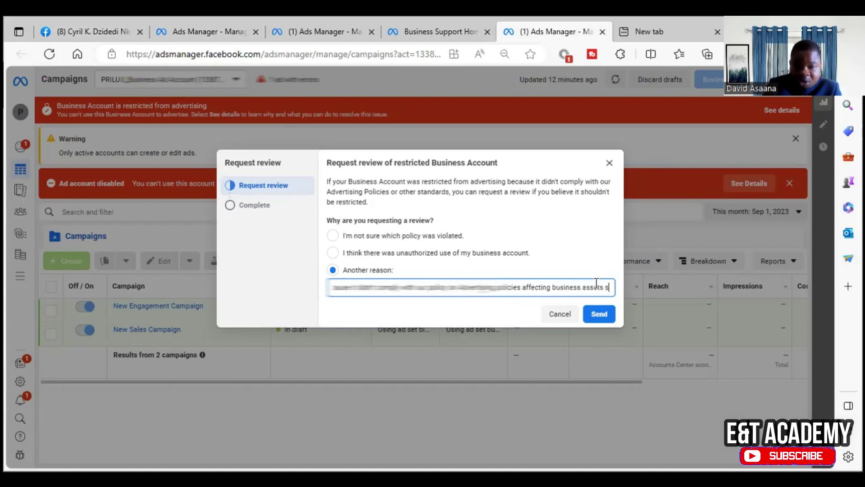
key("Right")
key("Right")
key("Right")
key("Right")
key("Right")
key("Right")
key("Right")
key("Right")
key("Right")
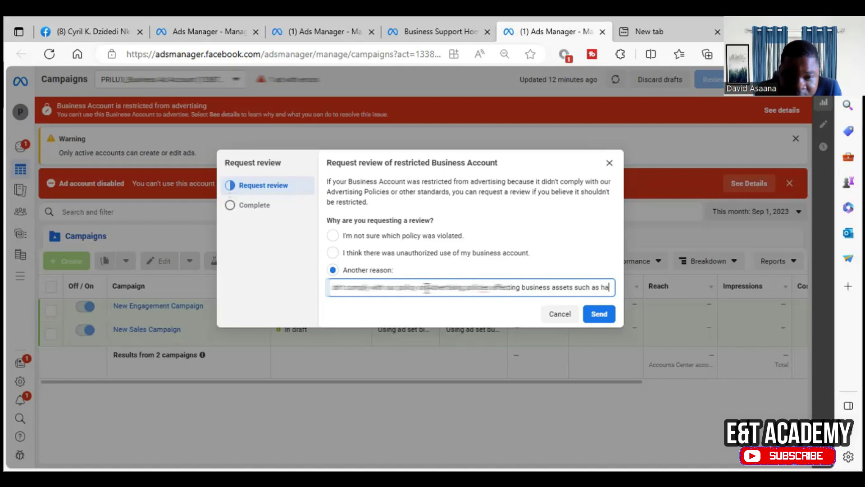
key("Right")
key("Right")
key("Right")
key("Right")
key("Right")
key("Right")
key("Right")
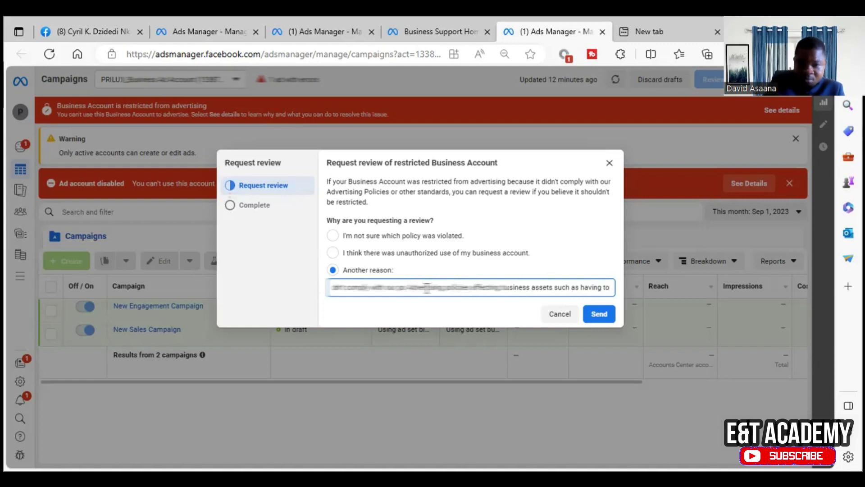
key("Right")
key("Right")
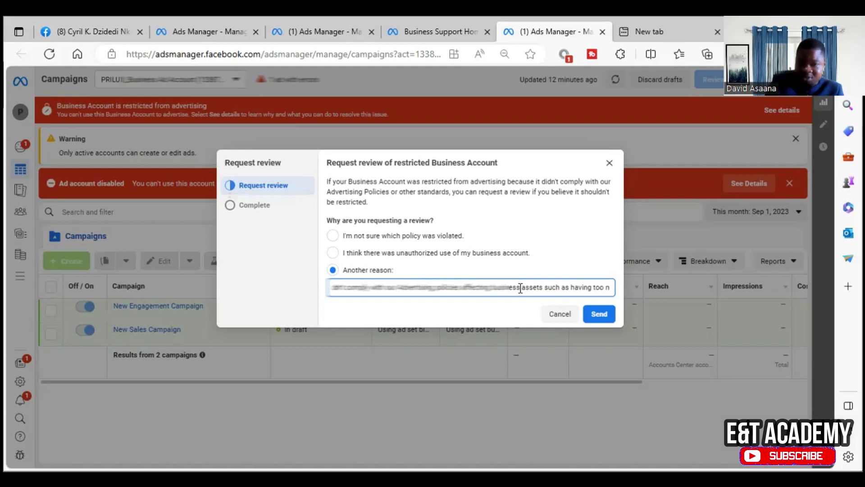
key("Right")
key("Right")
key("Right")
key("Right")
key("Right")
key("Right")
key("Right")
key("Right")
key("Right")
key("Right")
key("Right")
key("Right")
key("Right")
key("Right")
key("Right")
key("Right")
key("Right")
key("Right")
key("Right")
key("Right")
key("Right")
key("Right")
key("Right")
key("Right")
key("Right")
key("Right")
key("Right")
key("Right")
key("Right")
key("Right")
key("Right")
key("Right")
key("Right")
key("Right")
key("Right")
key("Right")
key("Right")
key("Right")
key("Right")
key("Right")
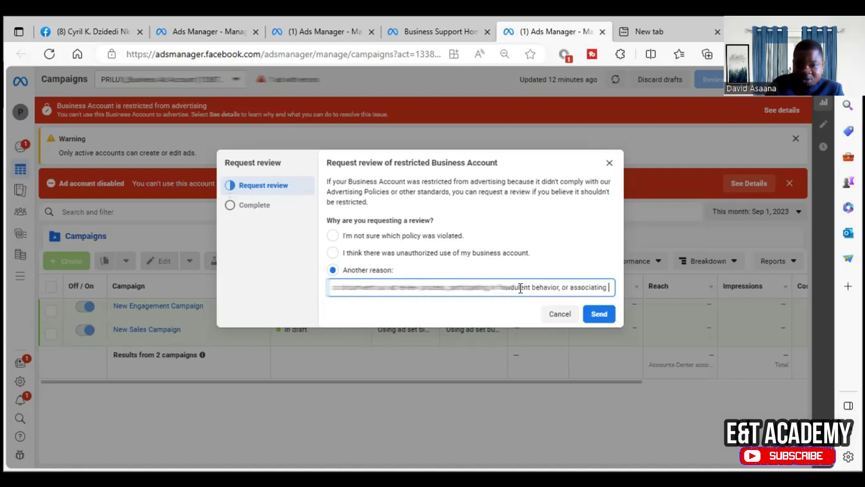
key("Right")
key("Right")
key("Right")
key("Right")
key("Right")
key("Right")
key("Right")
key("Right")
key("Right")
key("Right")
key("Right")
key("Right")
key("Right")
key("Right")
key("Right")
key("Right")
key("Right")
key("Right")
key("Right")
key("Right")
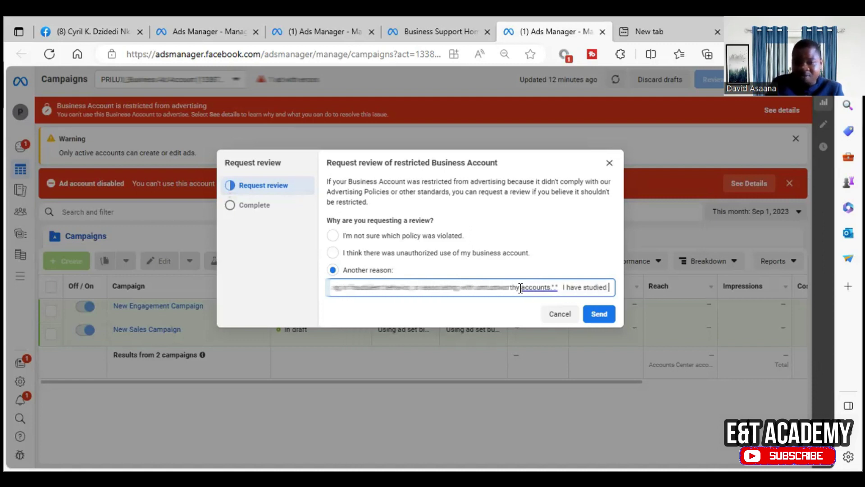
key("Right")
key("Right")
key("Right")
key("Right")
key("Right")
key("Right")
key("Right")
key("Right")
key("Right")
key("Right")
key("Right")
key("Right")
key("Right")
key("Right")
key("Right")
key("Right")
key("Right")
key("Right")
key("Right")
key("Right")
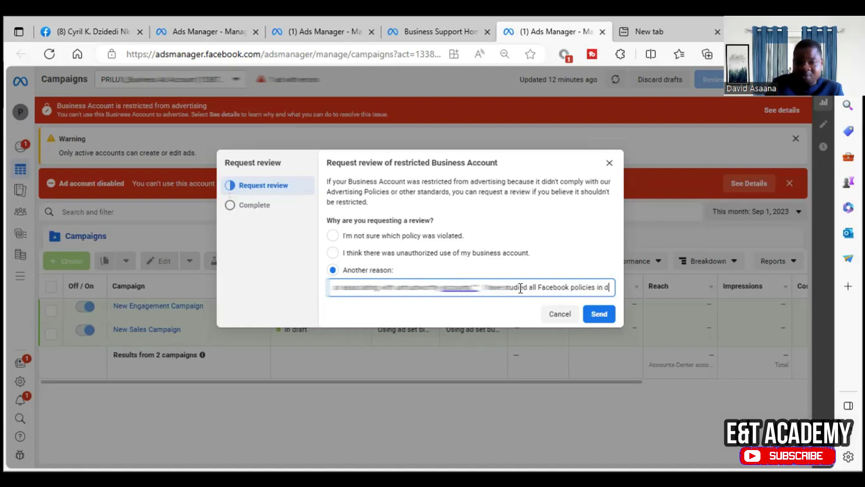
key("Right")
key("Right")
key("Right")
key("Right")
key("Right")
key("Right")
key("Right")
key("Right")
key("Right")
key("Right")
key("Right")
key("Right")
key("Right")
key("Right")
key("Right")
key("Right")
key("Right")
key("Right")
key("Right")
key("Right")
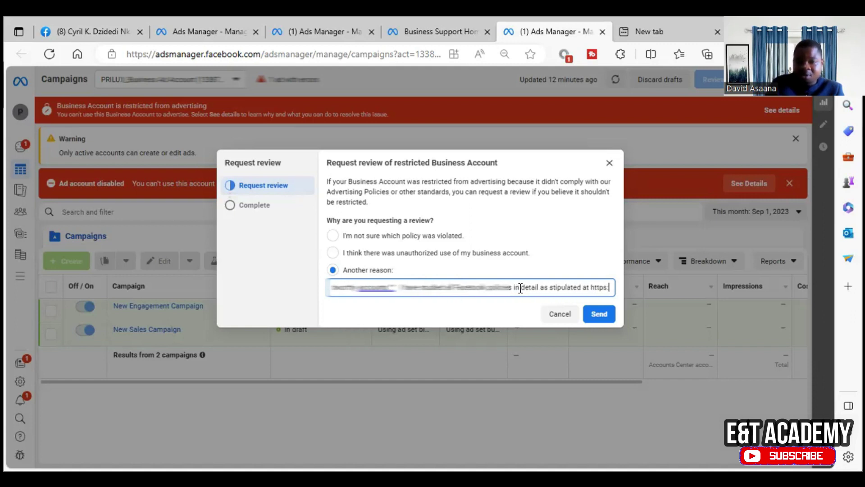
key("Right")
key("Right")
key("Right")
key("Right")
key("Right")
key("Right")
key("Right")
key("Right")
key("Right")
key("Right")
key("Right")
key("Right")
key("Right")
key("Right")
key("Right")
key("Right")
key("Right")
key("Right")
key("Right")
key("Right")
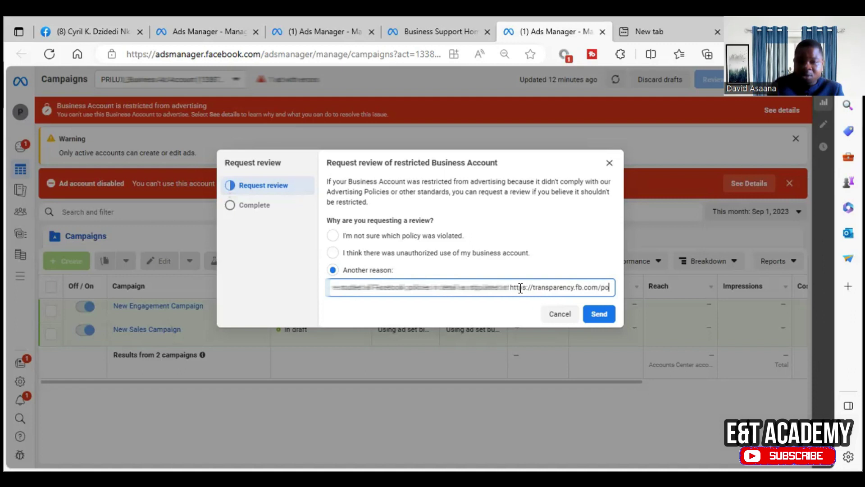
key("Right")
key("Right")
key("Right")
key("Right")
key("Right")
key("Right")
key("Right")
key("Right")
key("Right")
key("Right")
key("Right")
key("Right")
key("Right")
key("Right")
key("Right")
key("Right")
key("Right")
key("Right")
key("Right")
key("Right")
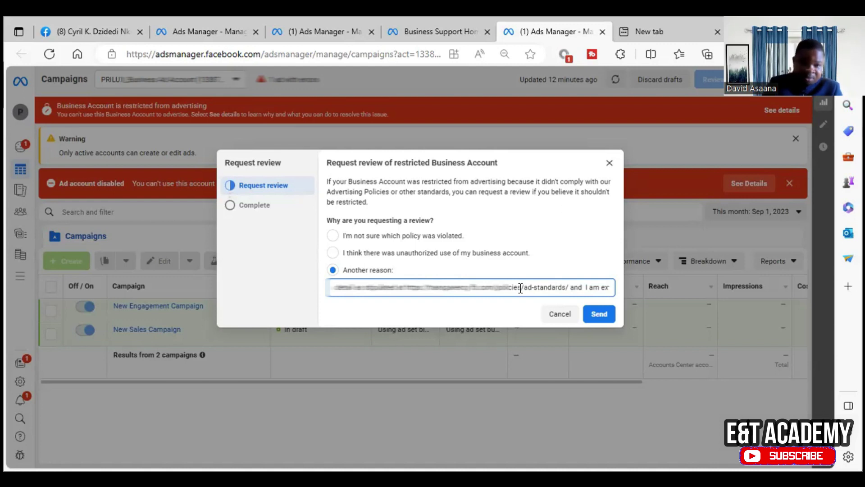
type("tra sure I did")
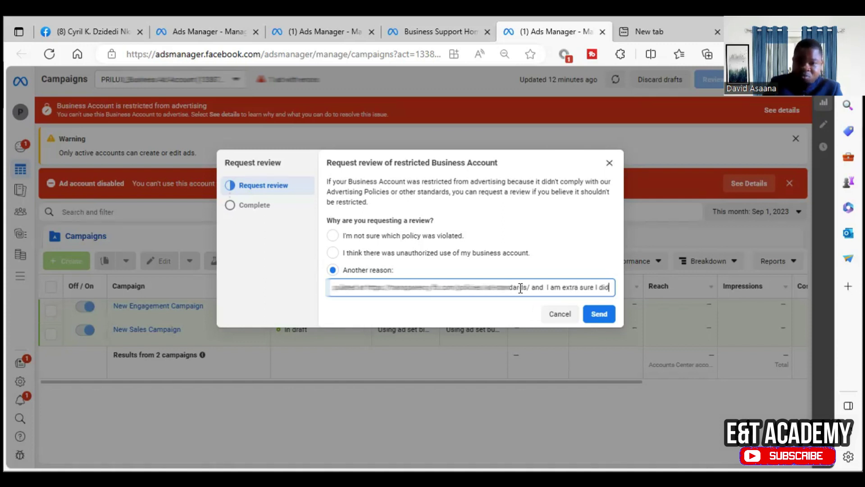
type("n't violate any Facebook polic")
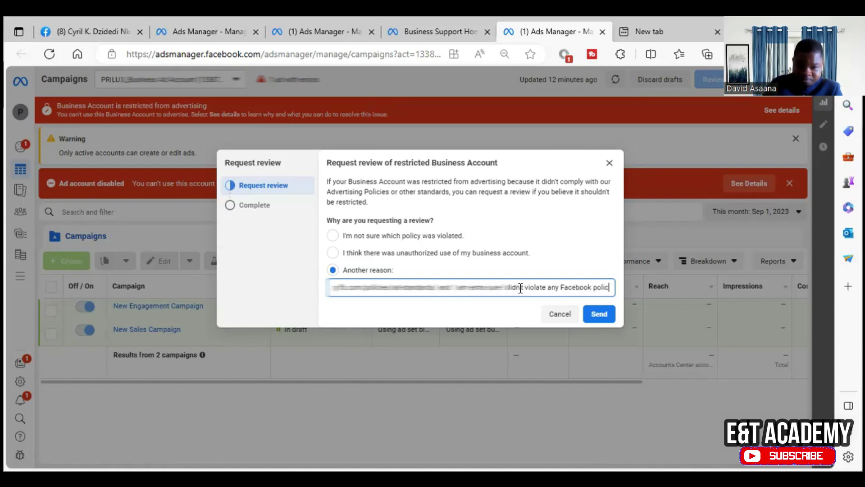
type("ies or community guidelines. but please forgive me if ")
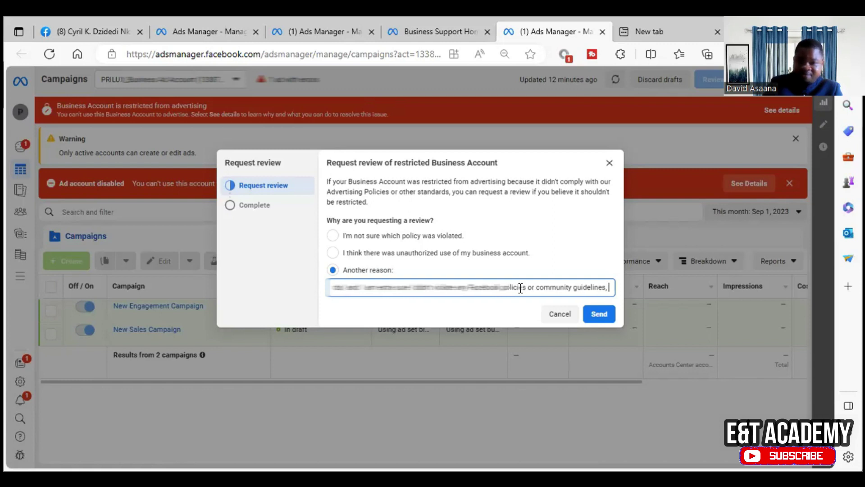
type("I mistakenly violat")
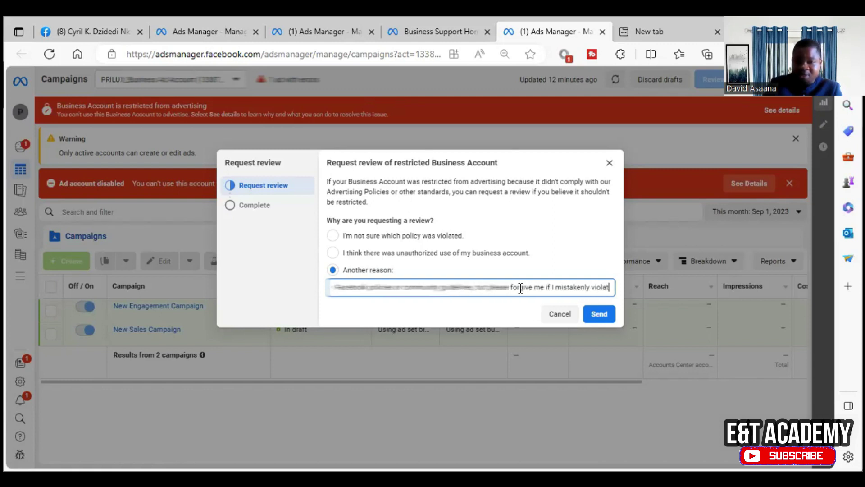
type("ed any without knowing. Please help ")
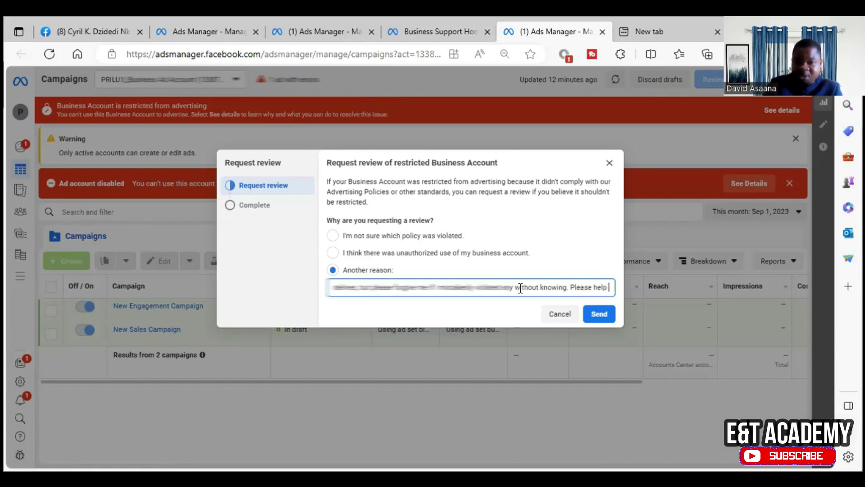
type("me get my My business manager acc")
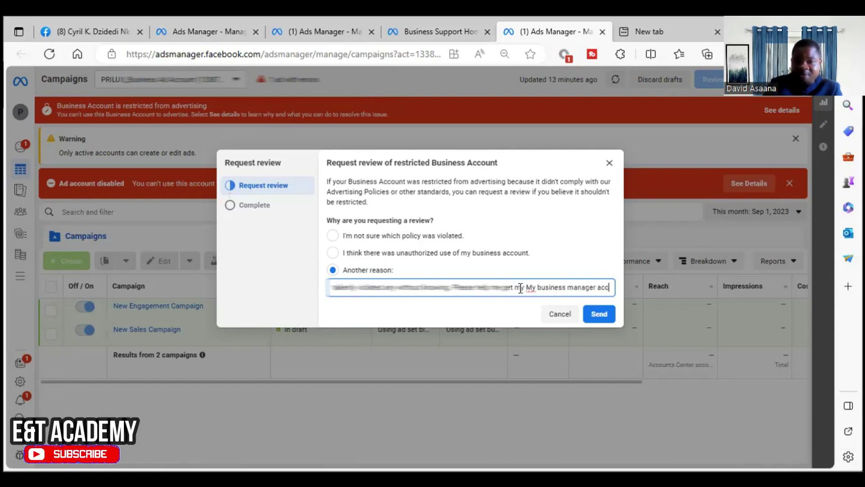
type("ount reinstated")
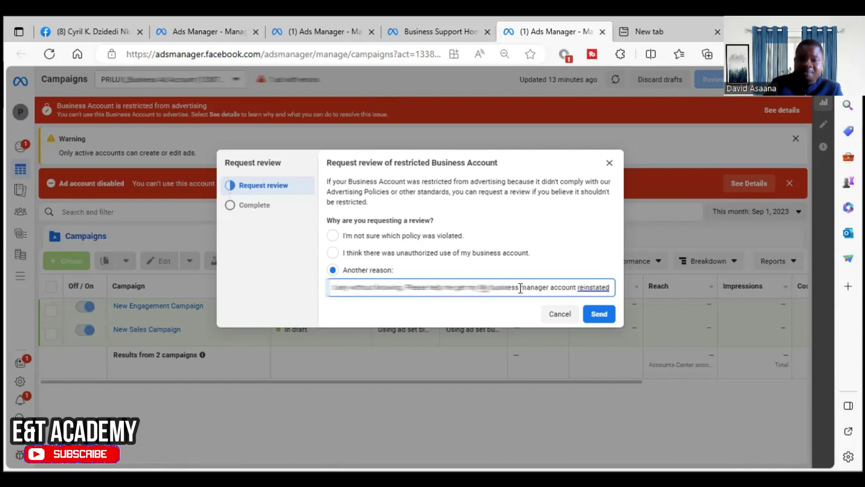
Step: Send the completed appeal from the Request review dialog
left_click(600, 314)
left_click(601, 318)
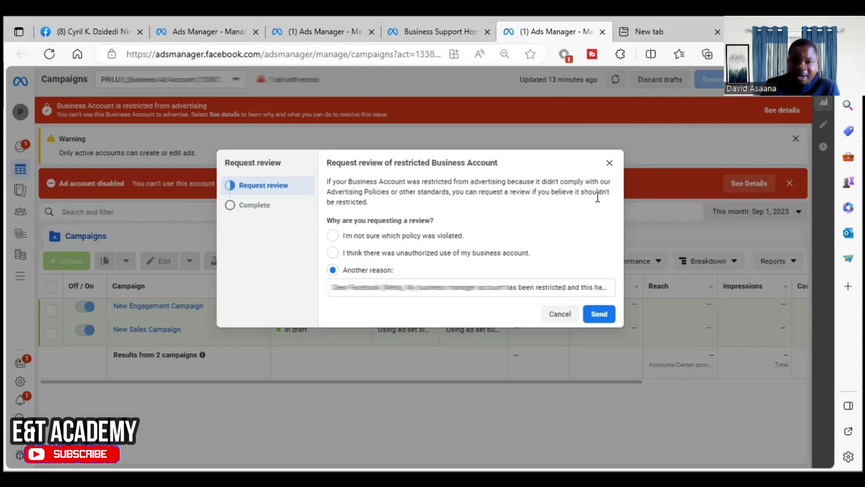
Step: Reload Business Support Home and open the business account marked Account restricted
left_click(417, 32)
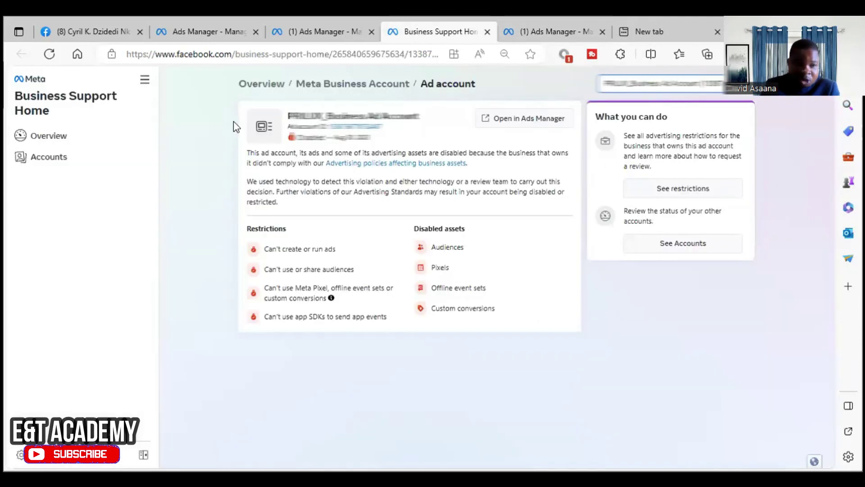
left_click(50, 55)
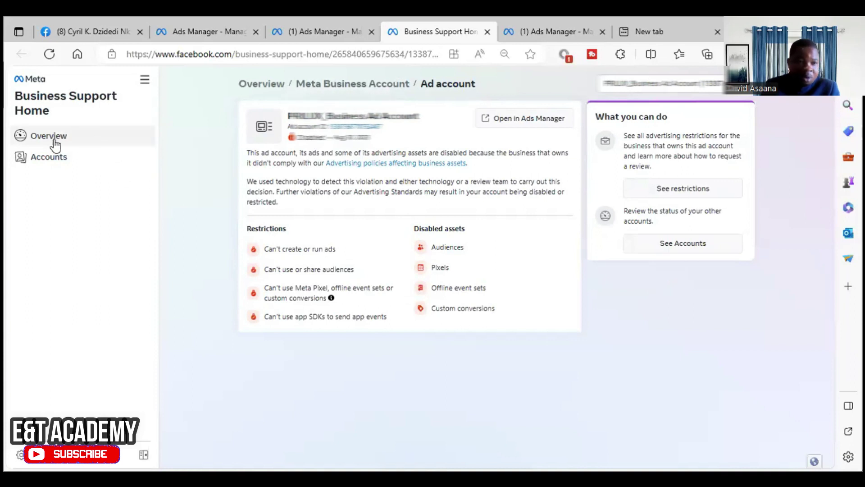
left_click(69, 158)
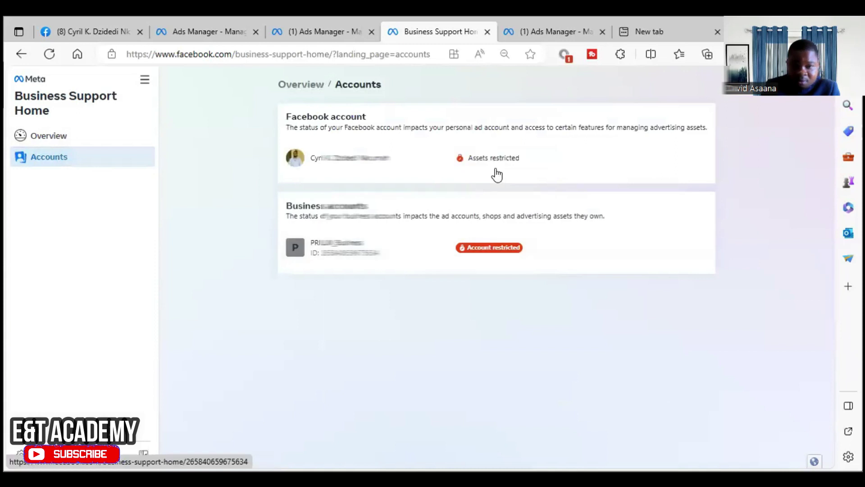
left_click(459, 249)
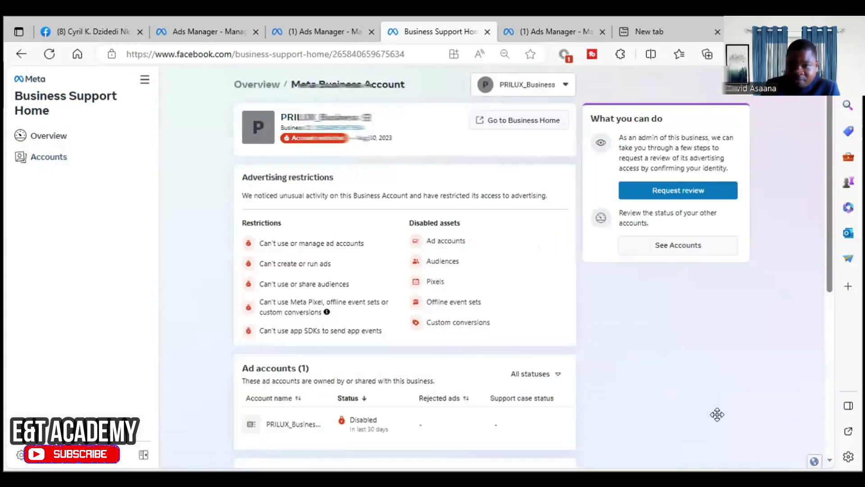
Step: Request an advertising review, pass the I'm not a robot check, and submit a selfie
left_click(636, 197)
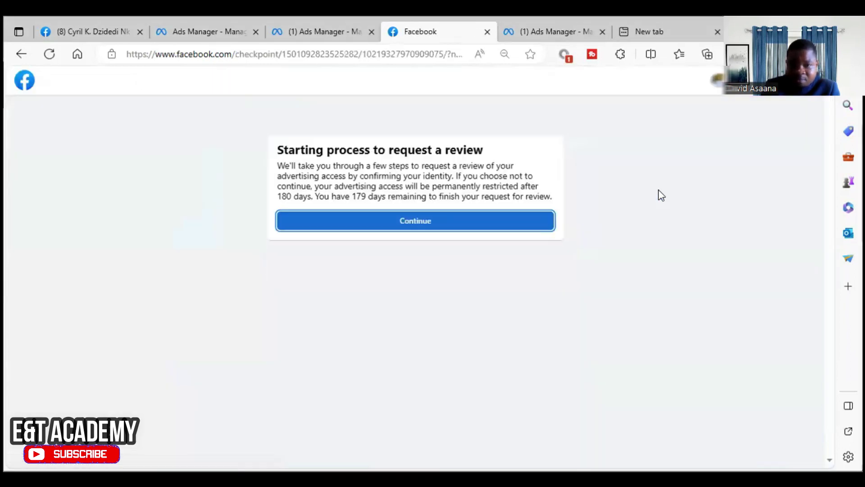
left_click(509, 224)
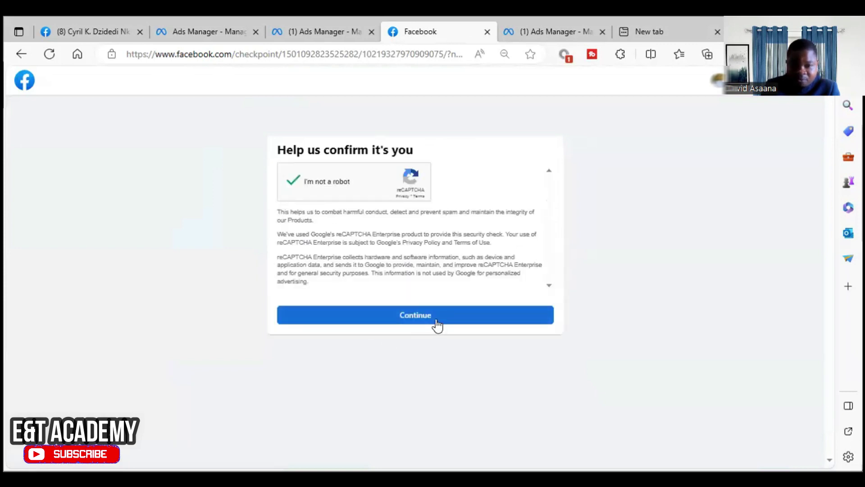
left_click(438, 316)
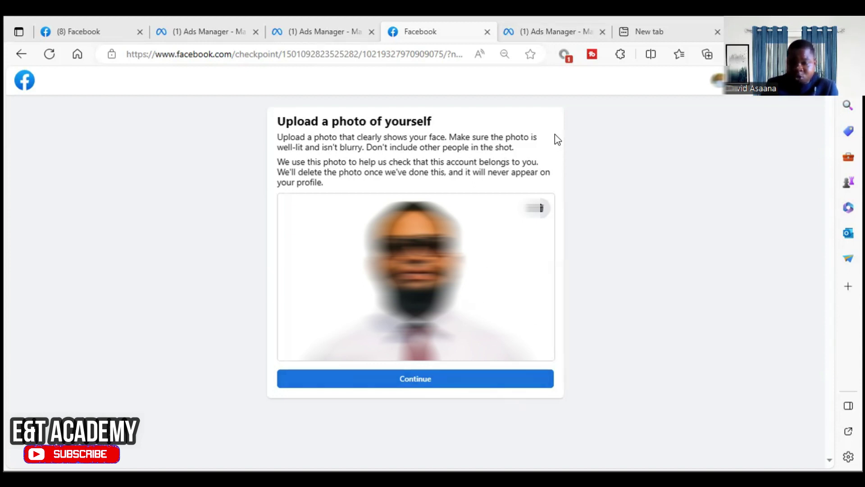
left_click(464, 382)
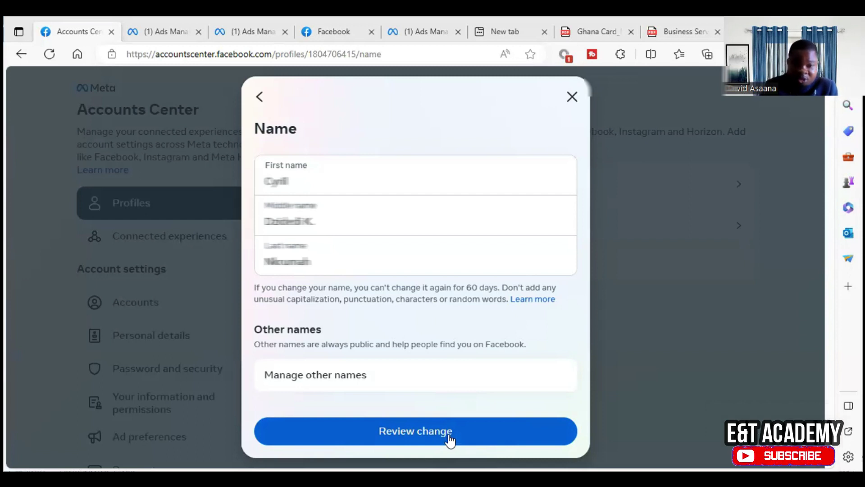
Step: Review and confirm the new profile name, then open the Birthday entry under Personal details
left_click(448, 434)
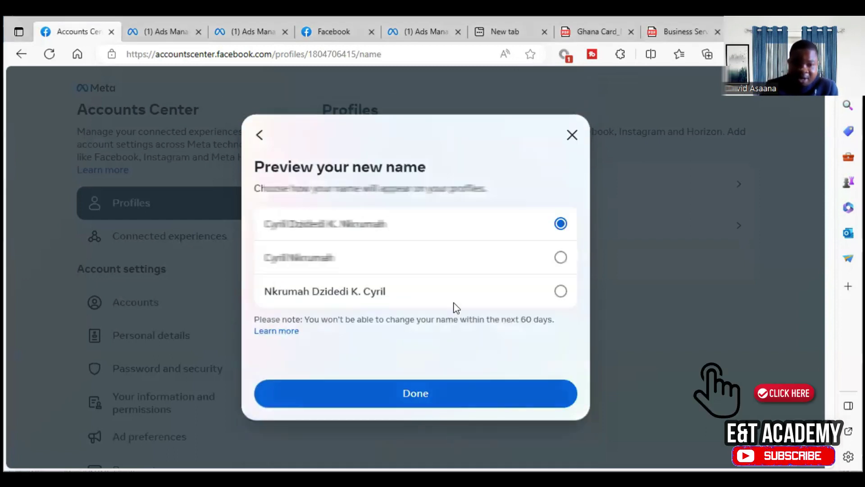
left_click(454, 395)
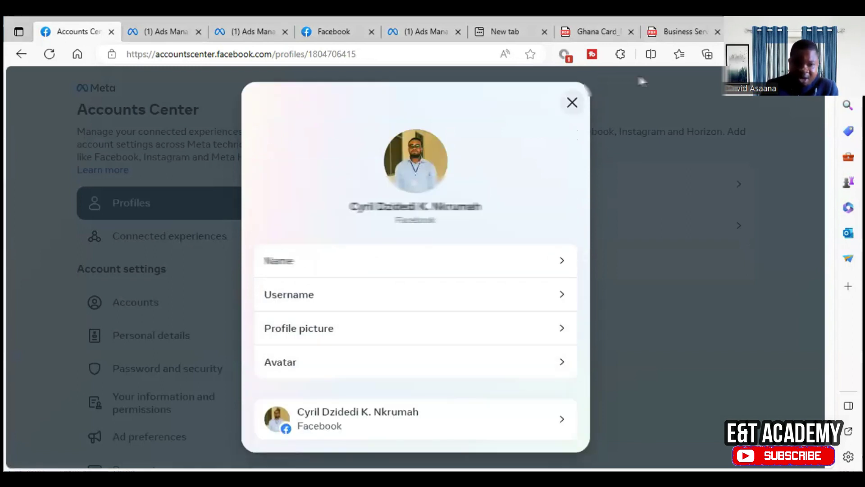
left_click(574, 105)
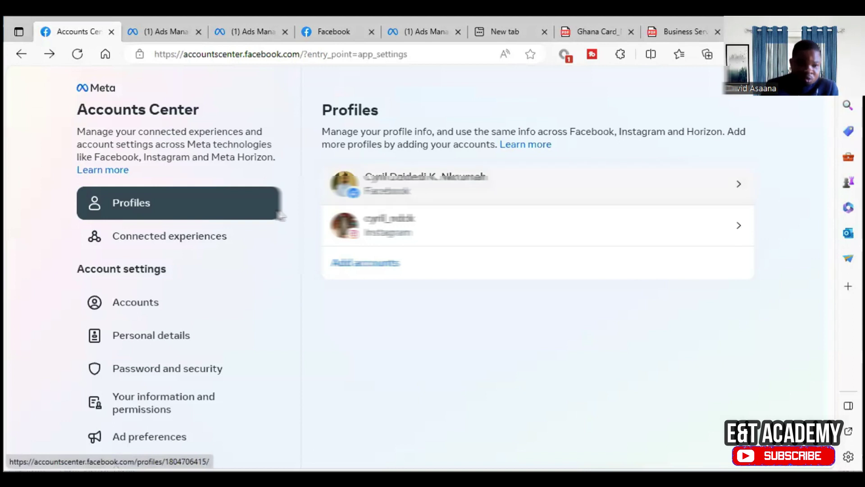
left_click(185, 347)
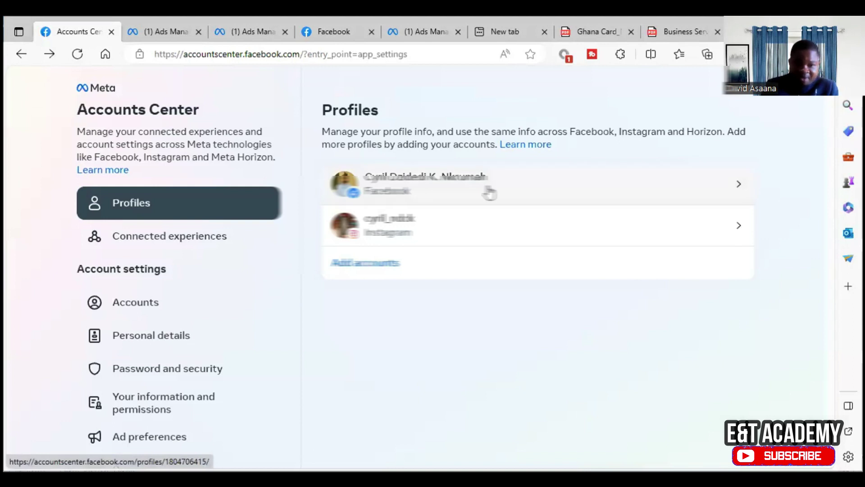
left_click(454, 234)
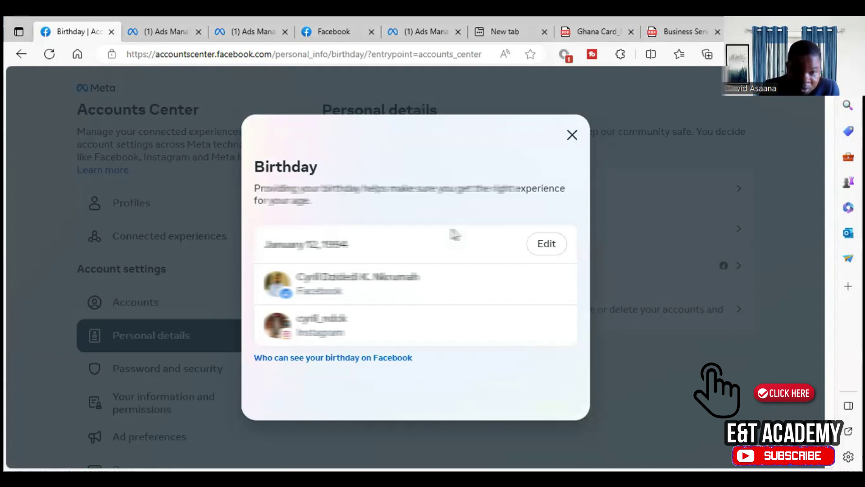
Step: Upload the official ID photo on the Facebook checkpoint and submit it for review
left_click(572, 136)
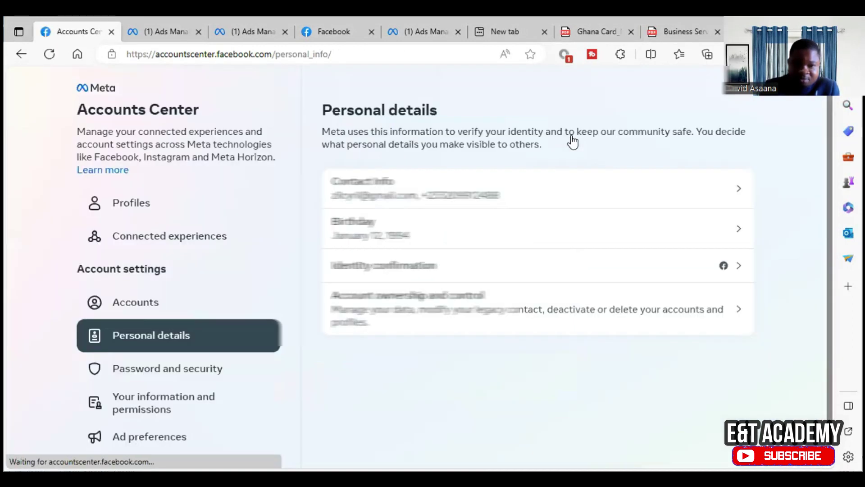
left_click(165, 31)
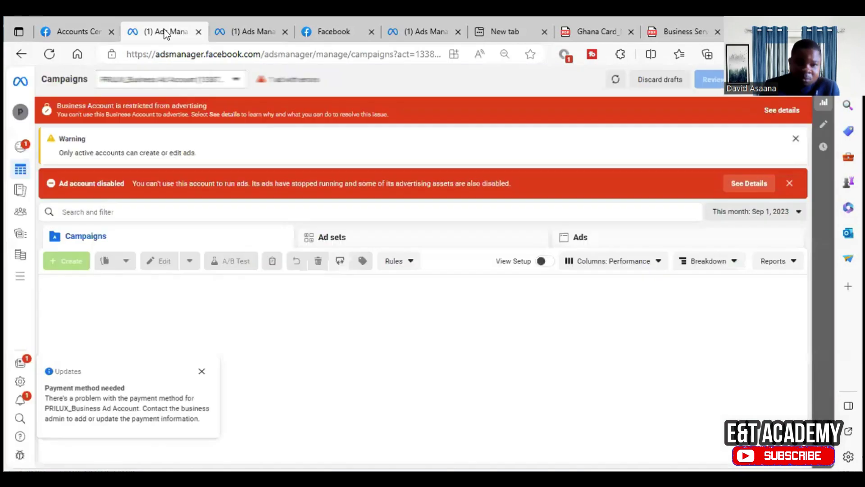
left_click(333, 34)
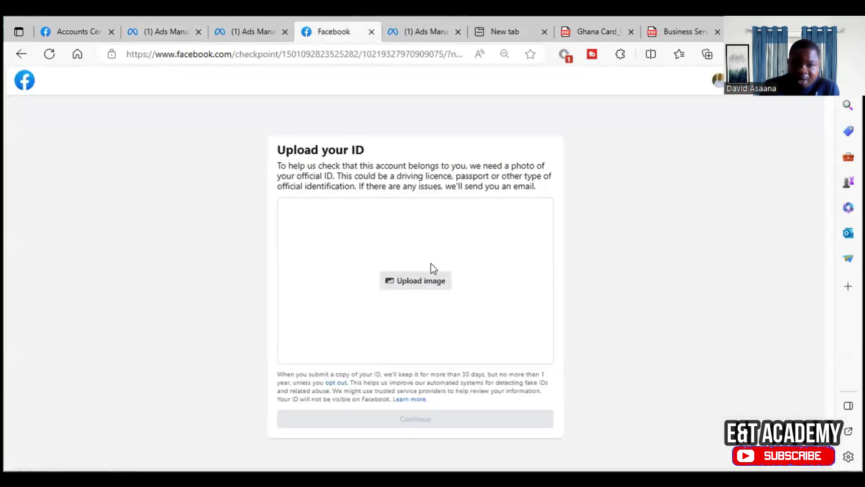
left_click(432, 279)
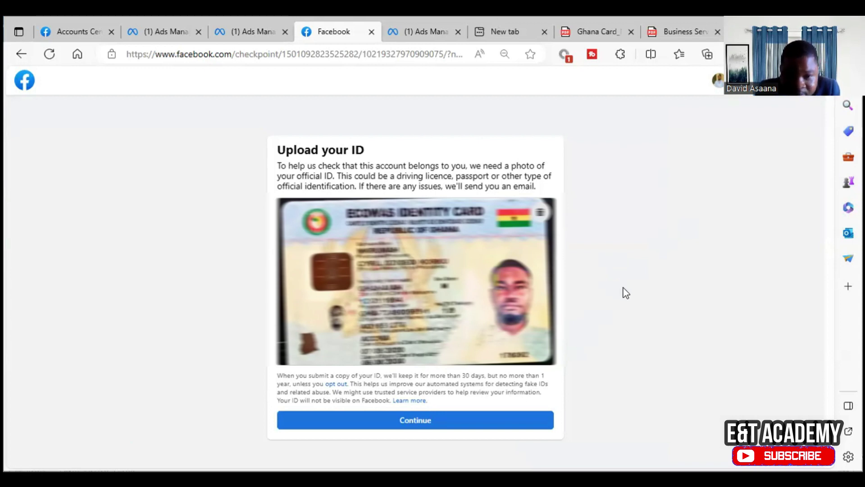
left_click(456, 423)
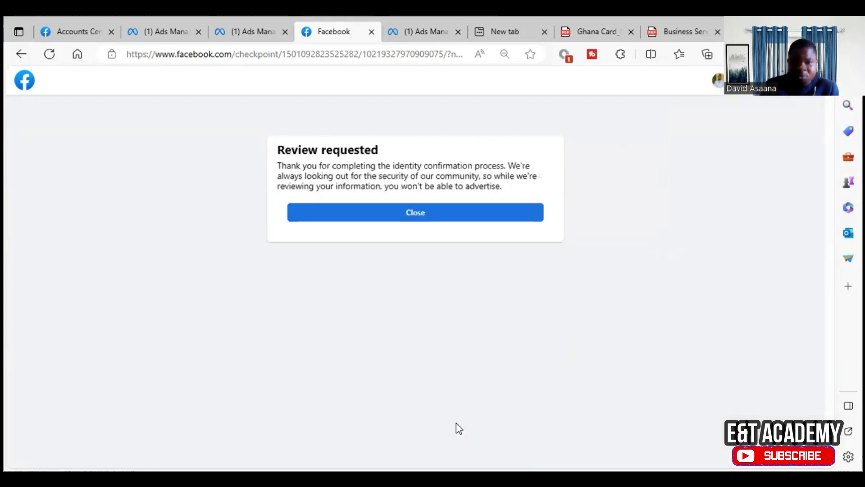
left_click(455, 217)
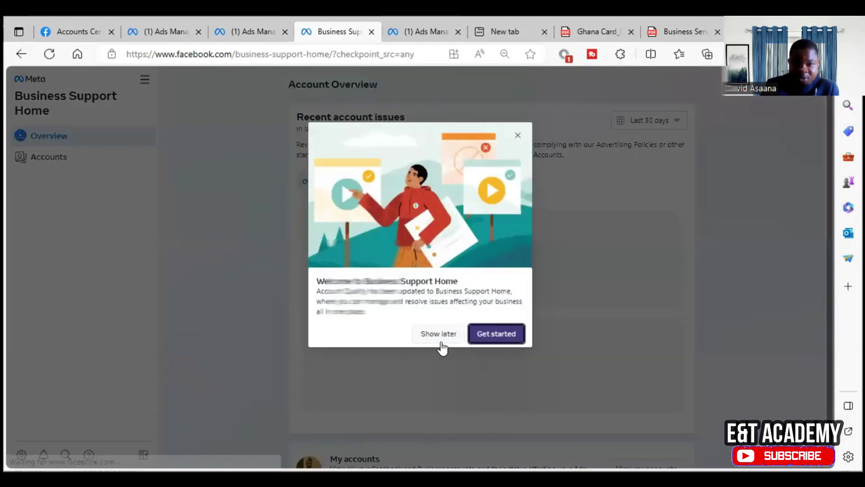
Step: Open the account overview showing the Sep 1, 2023 review request, and duplicate the support tab
left_click(518, 137)
left_click(654, 321)
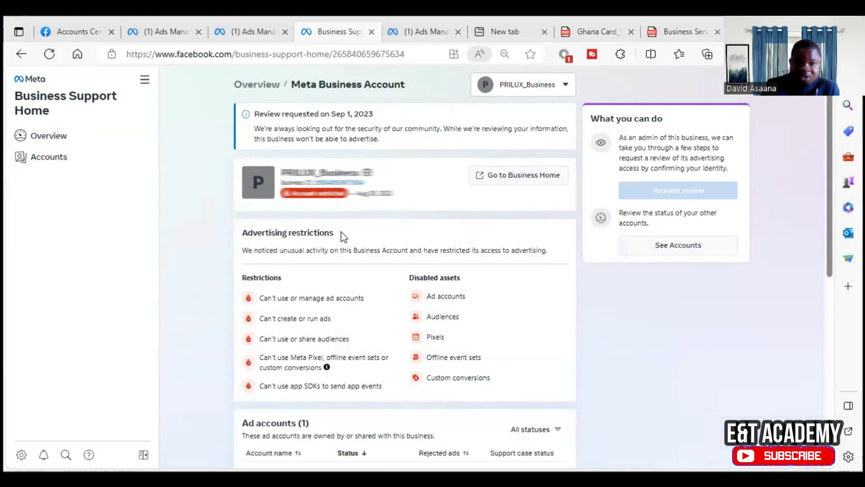
right_click(320, 29)
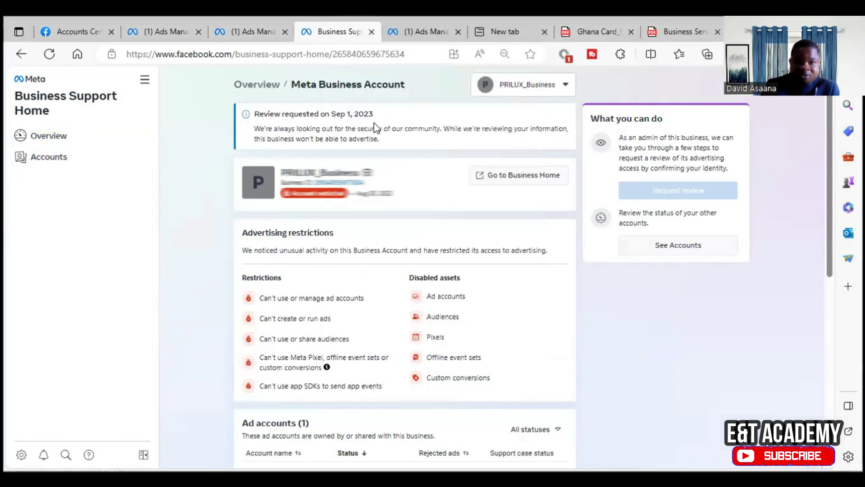
left_click(368, 122)
Step: Compare the original and duplicated Business Support Home tabs
left_click(310, 33)
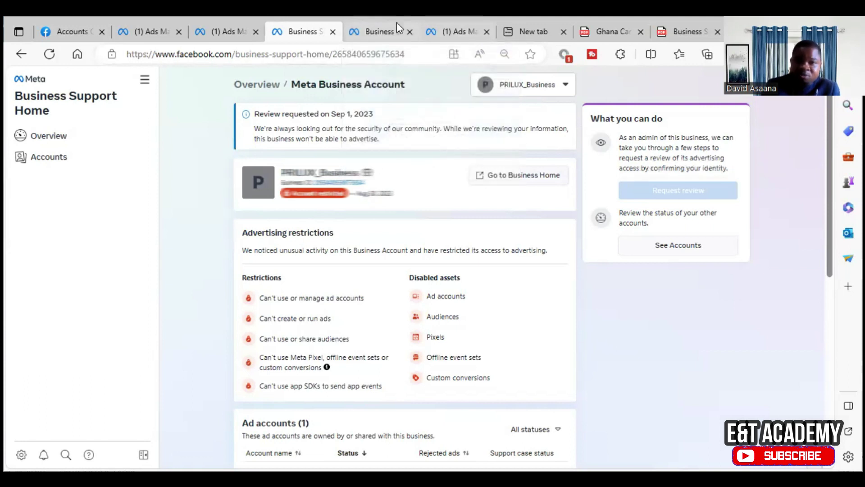
left_click(380, 33)
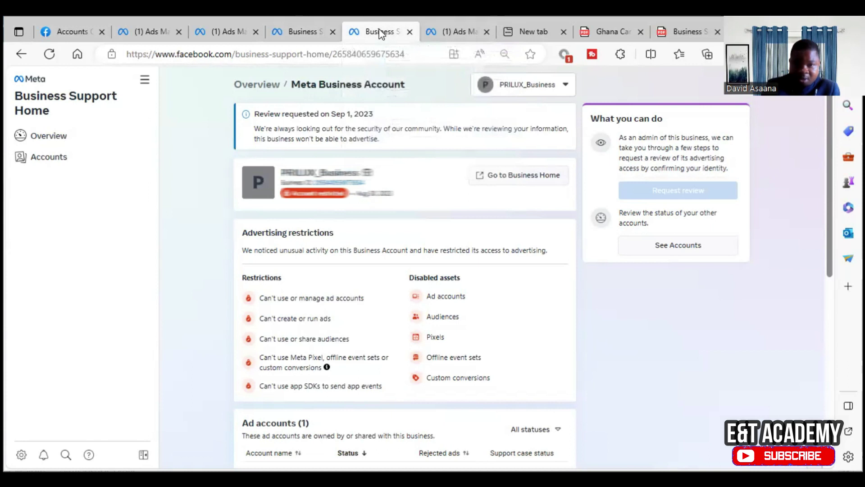
left_click(306, 35)
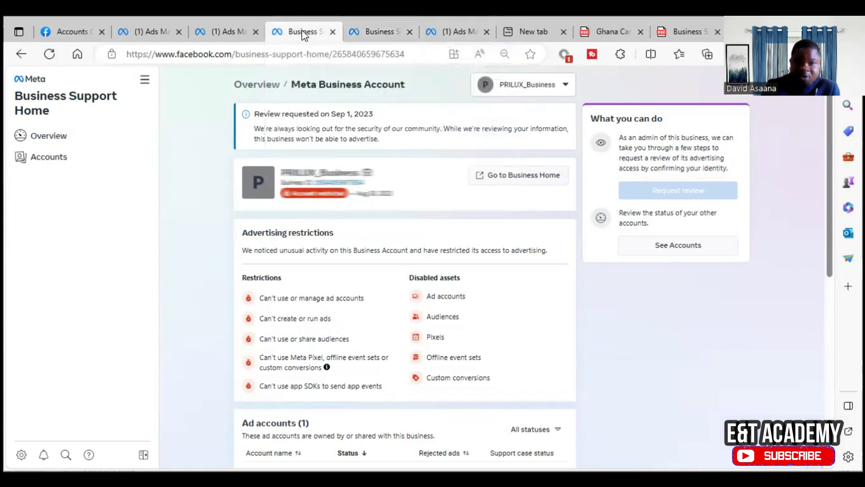
left_click(375, 35)
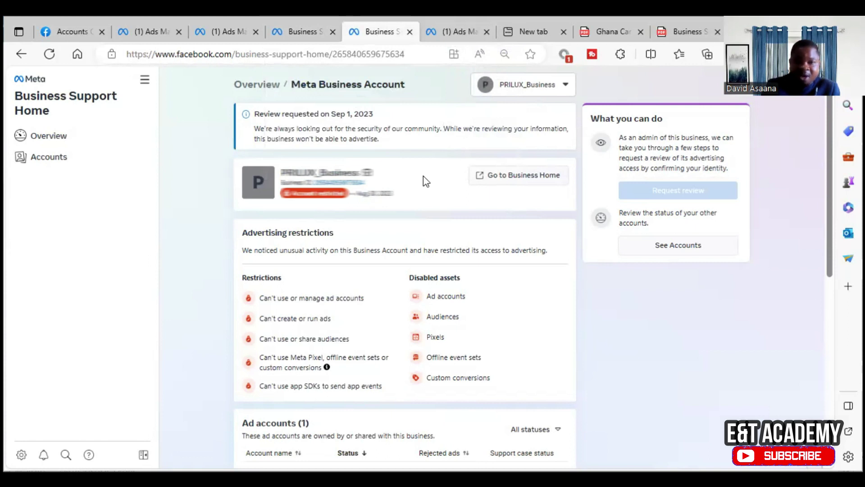
Step: Return to the first support tab and reload it to check the review result
key("ctrl+shift+Tab")
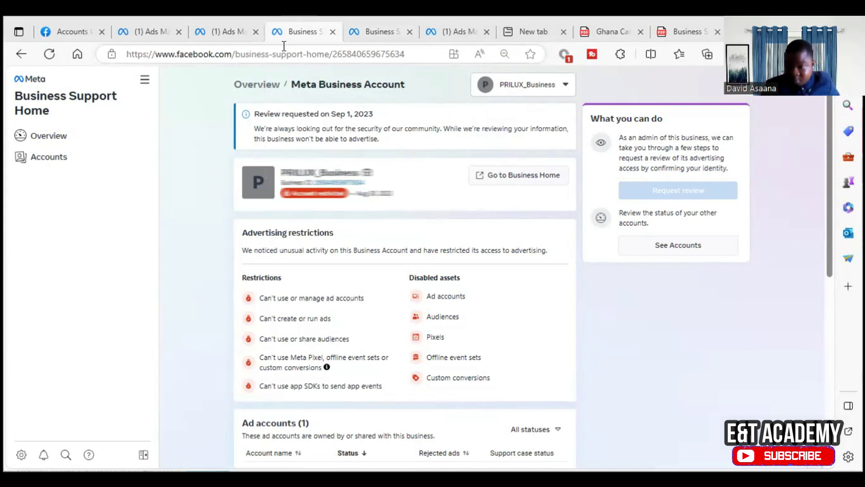
left_click(50, 54)
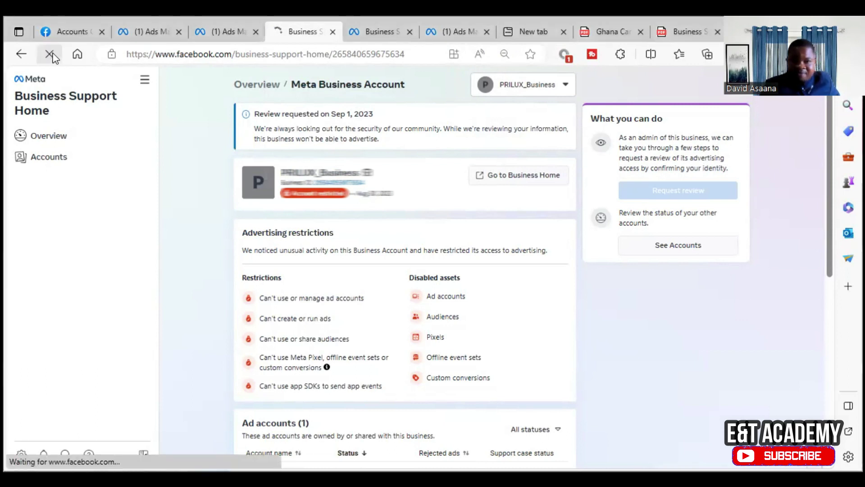